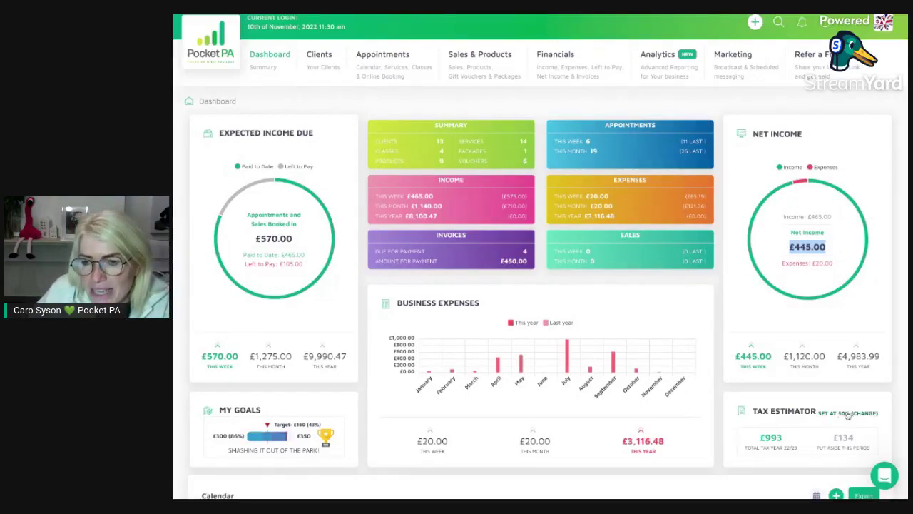
Open the tax estimator's percentage settings from the dashboard and dismiss the quick-add prompt.
left_click(848, 414)
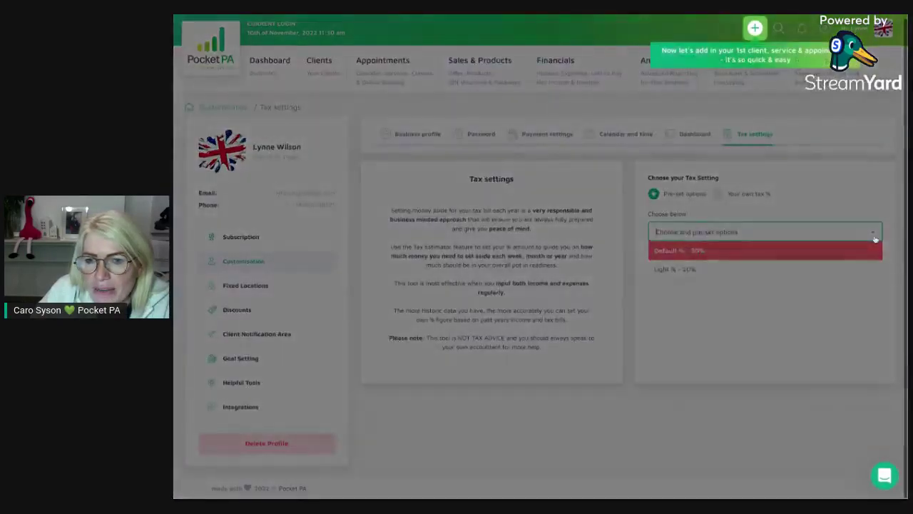
left_click(755, 28)
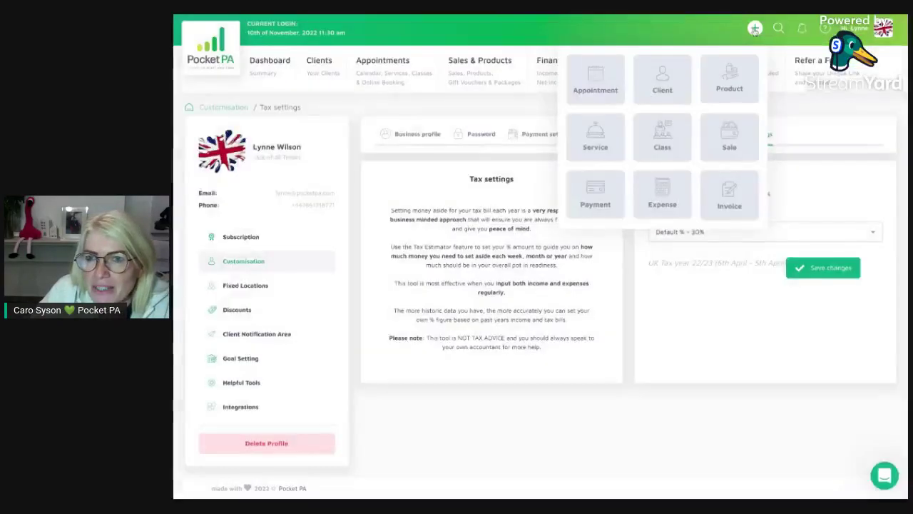
left_click(813, 171)
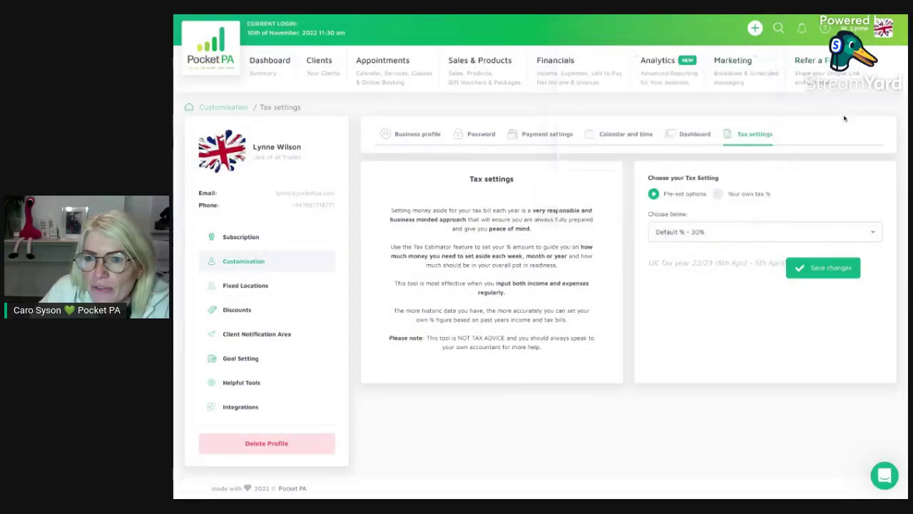
Look through the pre-set tax percentages, keeping Default % - 30% as the choice.
left_click(874, 235)
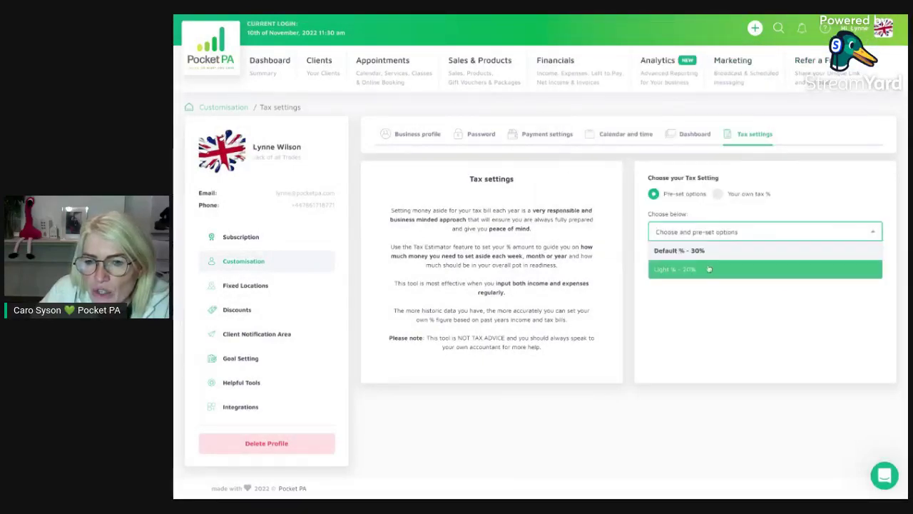
left_click(784, 208)
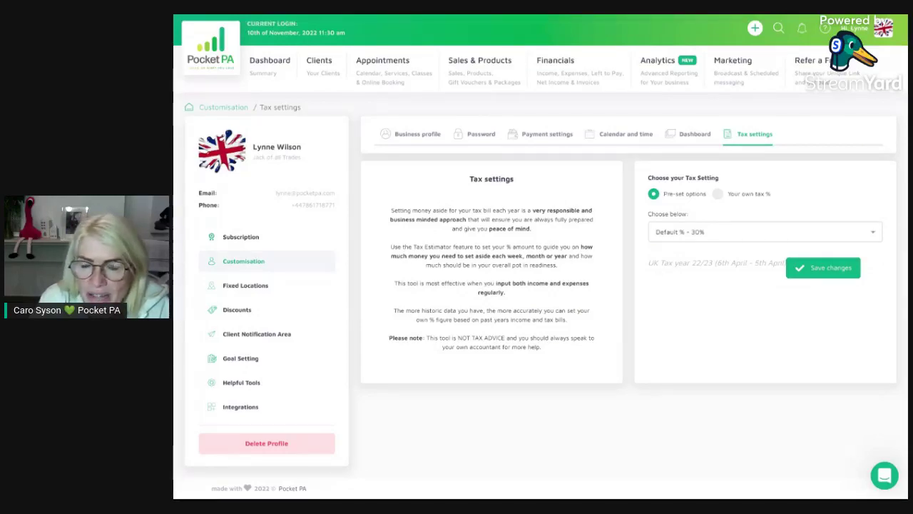
left_click(866, 236)
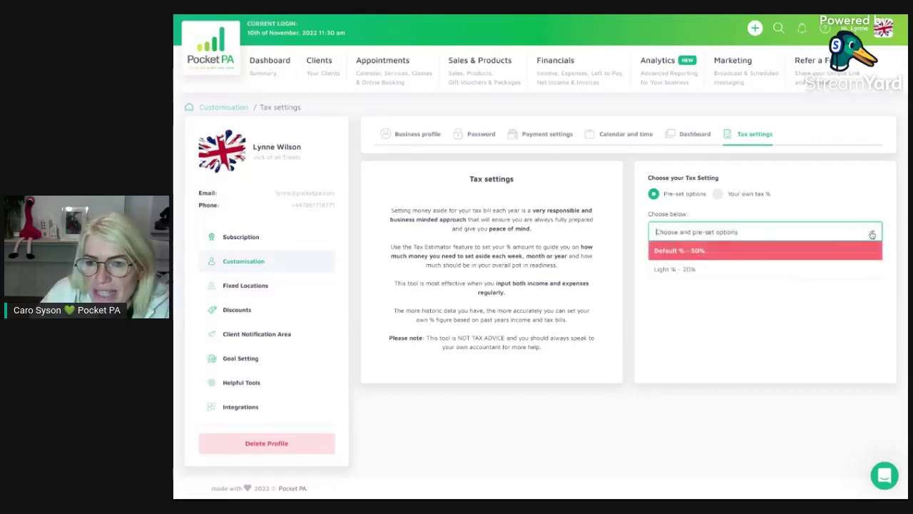
key("Return")
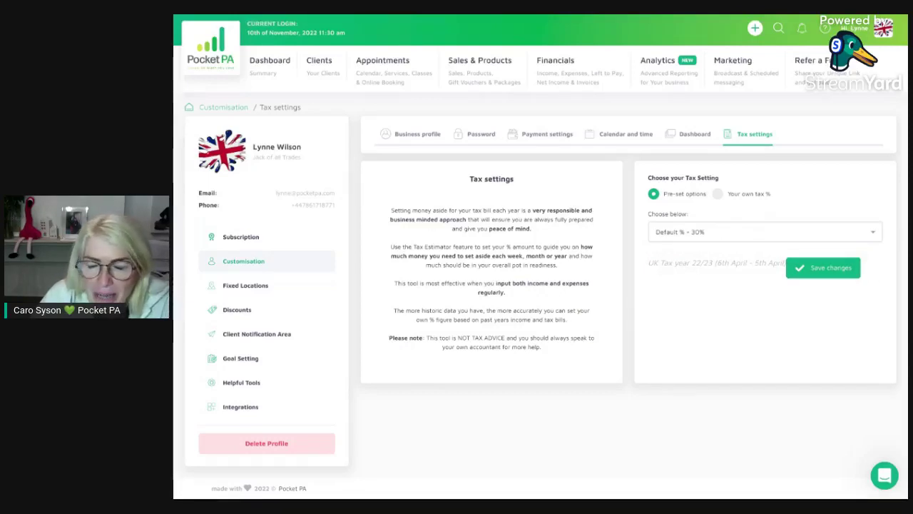
Switch the tax setting to your own tax %, set it to 27, and save the changes.
left_click(717, 193)
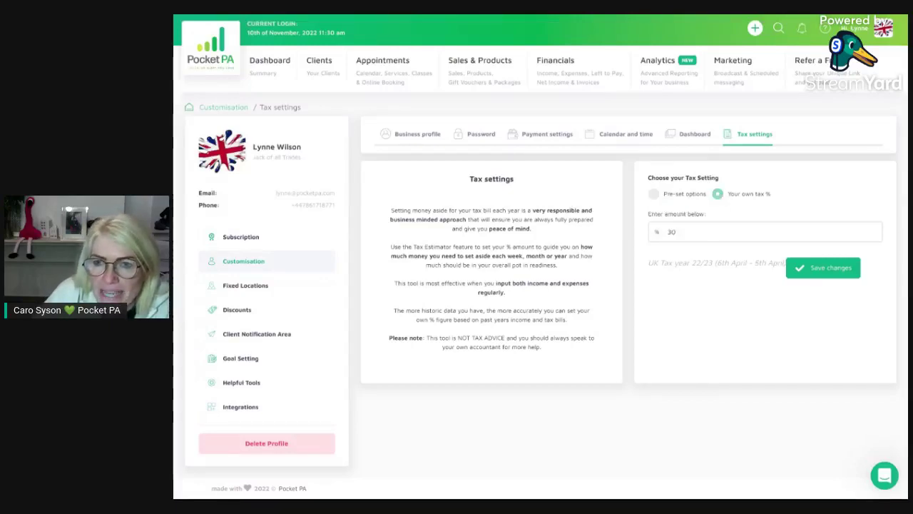
left_click(680, 231)
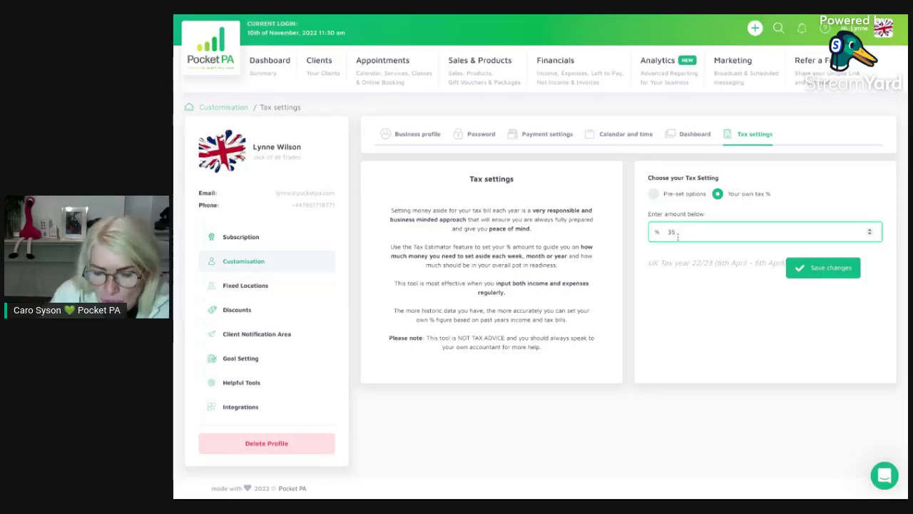
type("27")
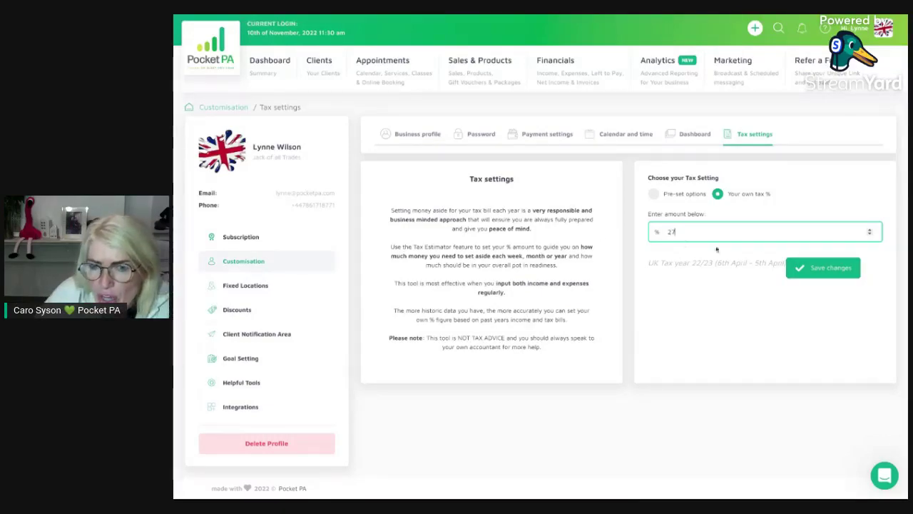
left_click(831, 269)
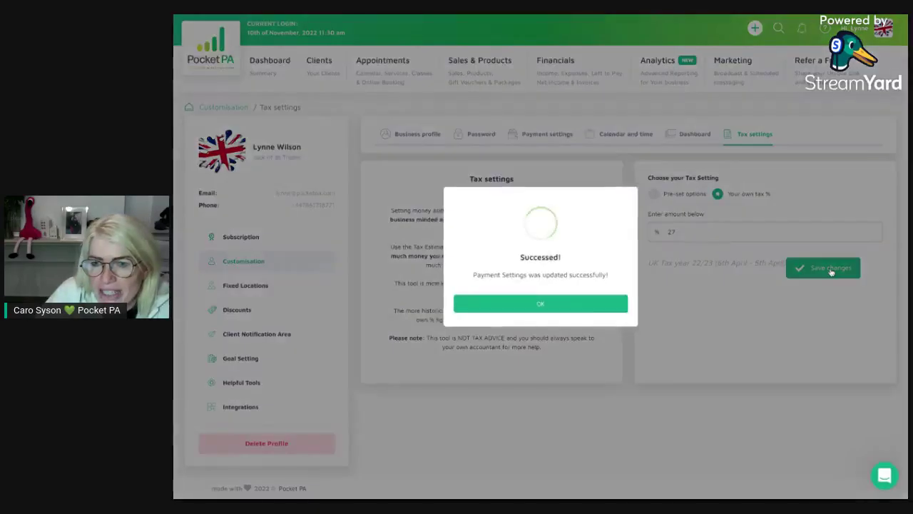
left_click(614, 308)
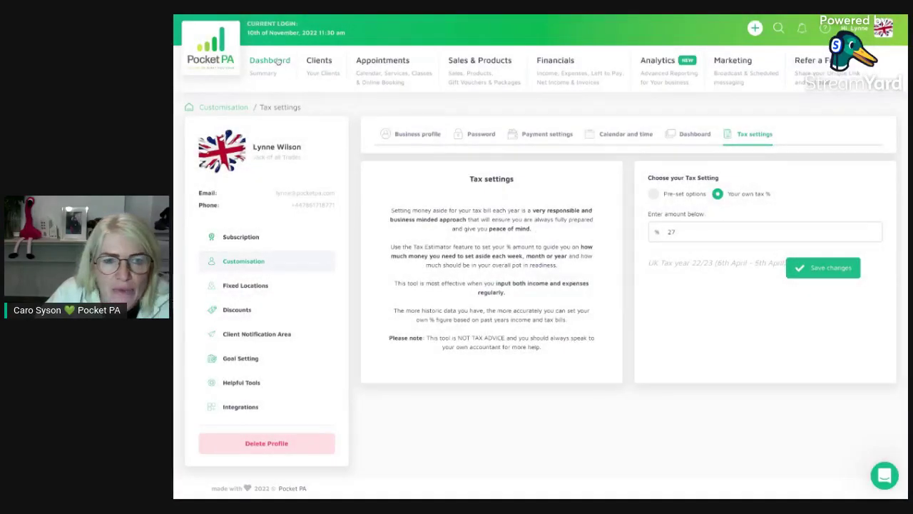
Return to the dashboard and check the tax estimator figures.
left_click(282, 73)
scroll(776, 410, "down", 1)
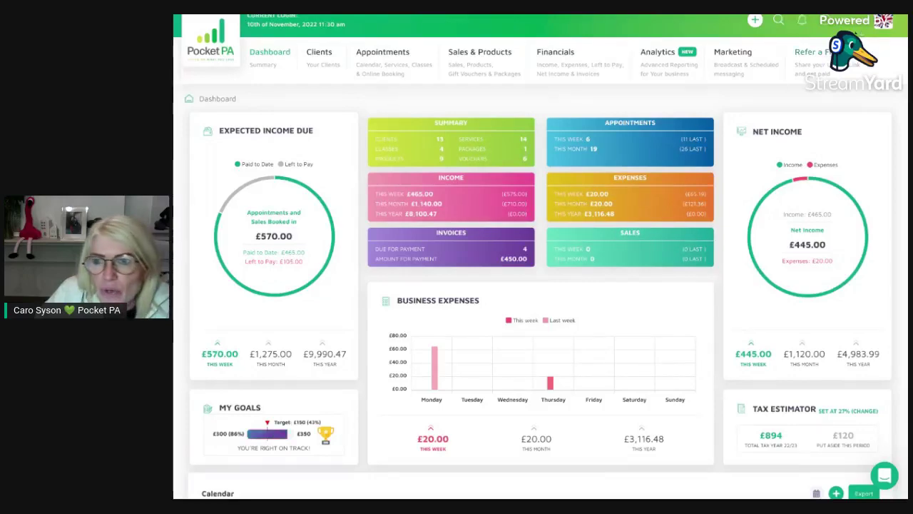
scroll(280, 437, "up", 1)
Open Goal Setting and view the categories offered for a new goal, leaving without creating one.
left_click(885, 33)
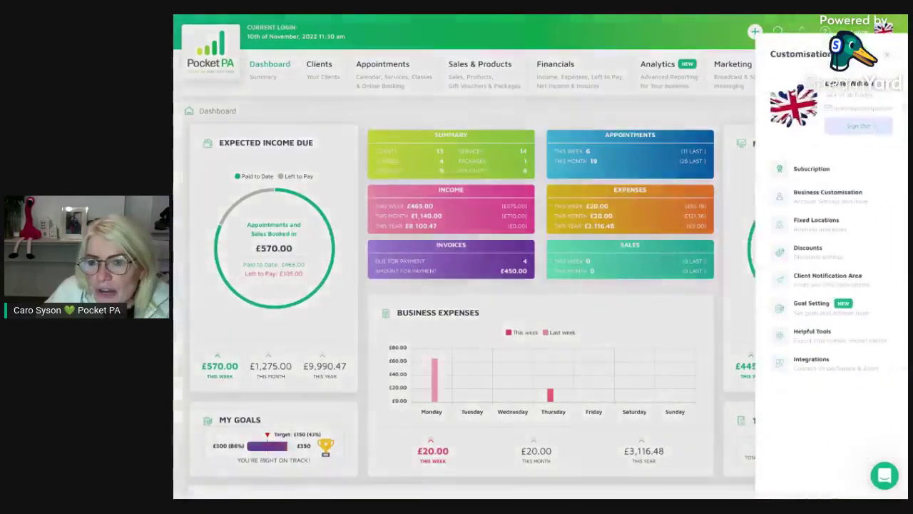
left_click(815, 305)
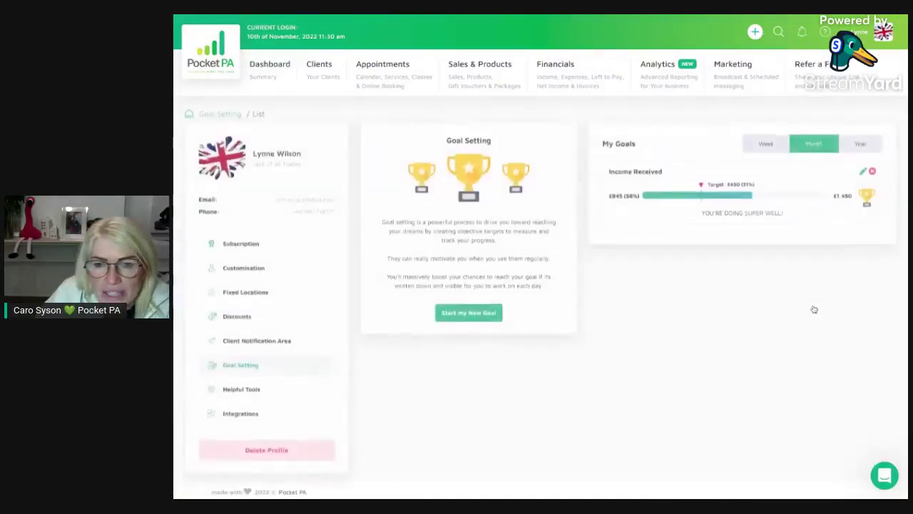
left_click(474, 312)
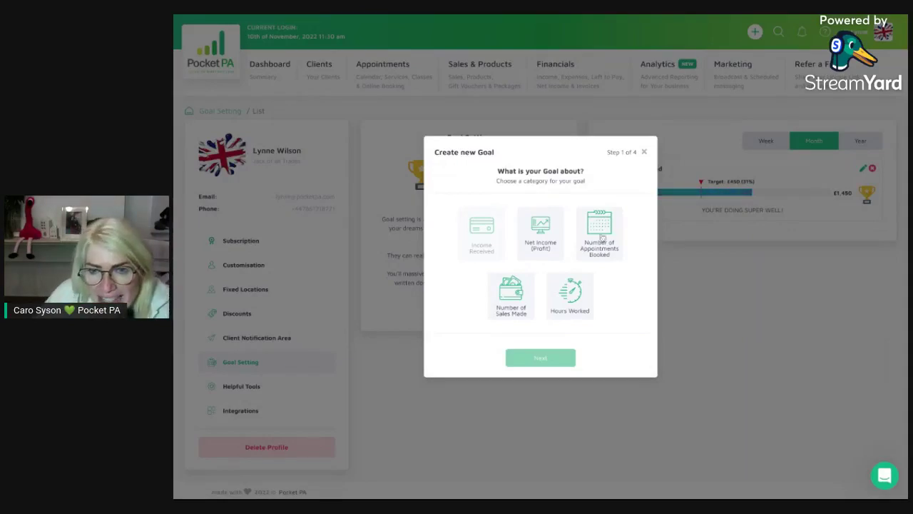
left_click(643, 151)
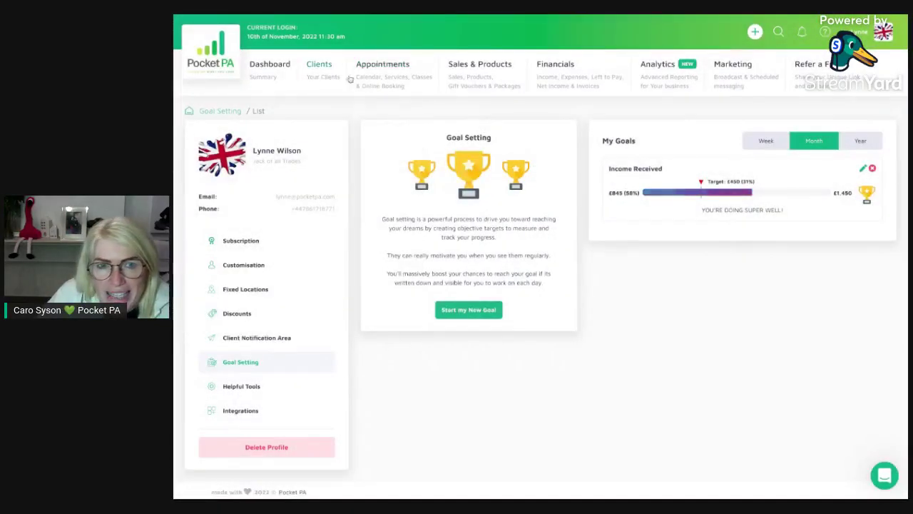
Return to the dashboard and review the My Goals progress and the monthly appointment calendar.
mouse_move(374, 75)
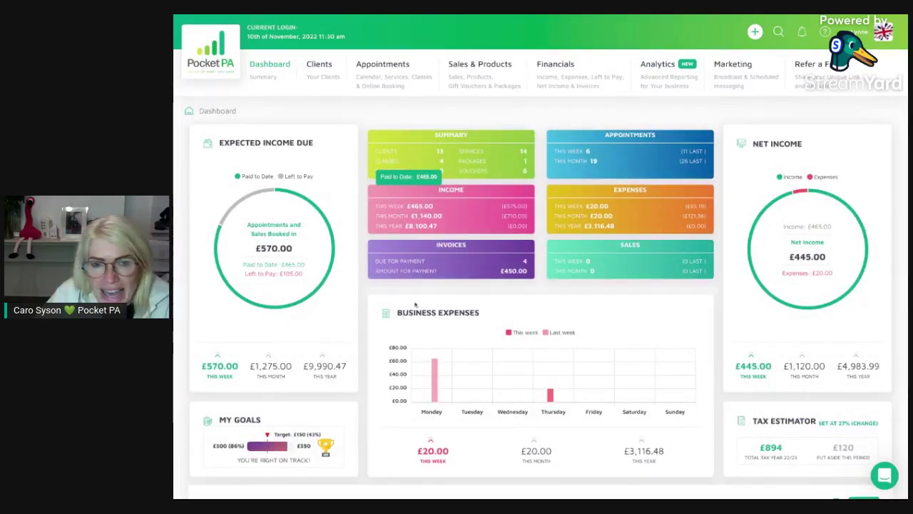
scroll(323, 383, "down", 1)
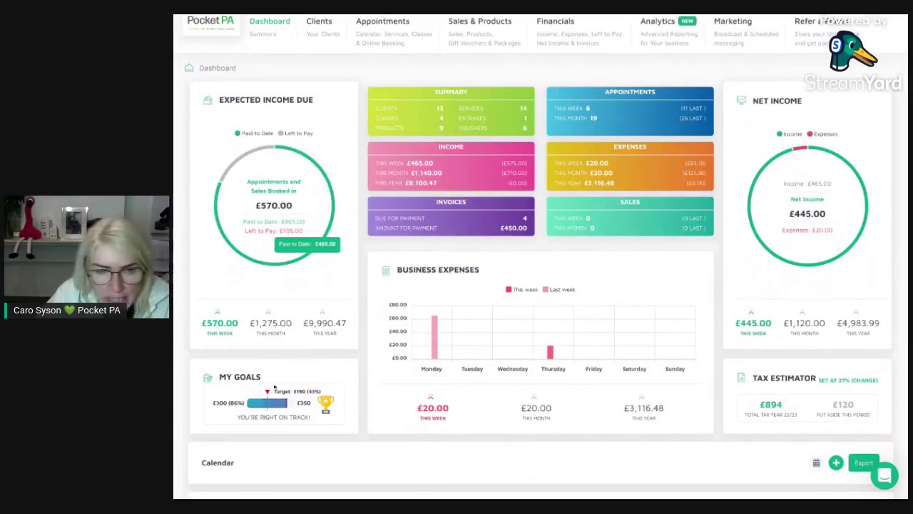
scroll(497, 393, "down", 1)
scroll(498, 393, "down", 3)
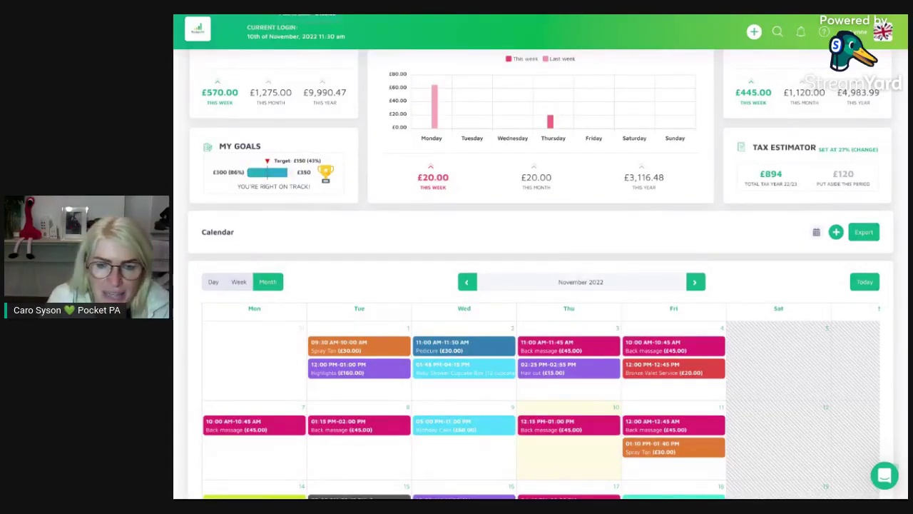
scroll(575, 239, "up", 3)
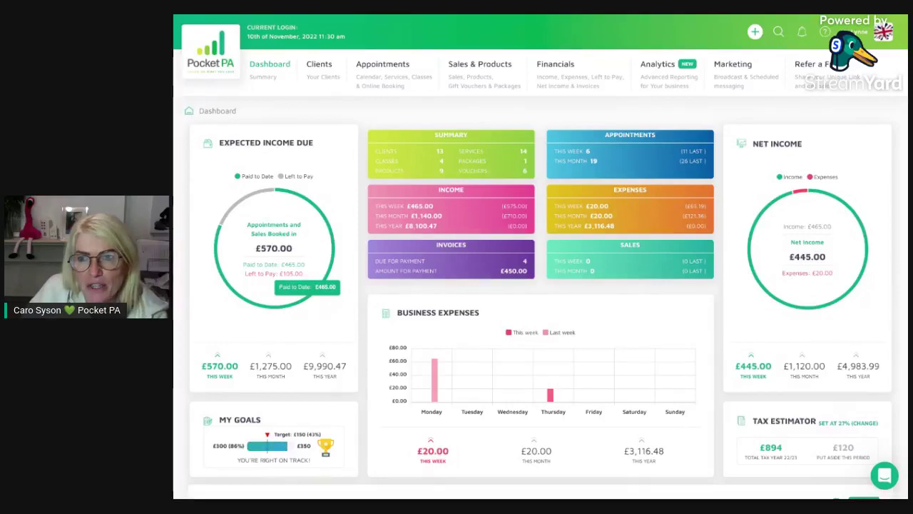
Open the Client Notification Area and review the SMS notification settings and SMS credit options.
left_click(883, 33)
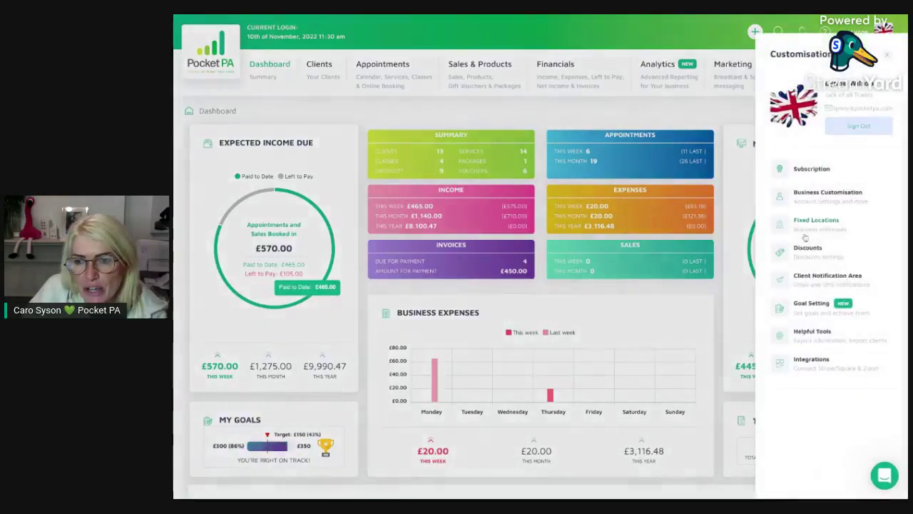
left_click(819, 286)
scroll(577, 383, "down", 1)
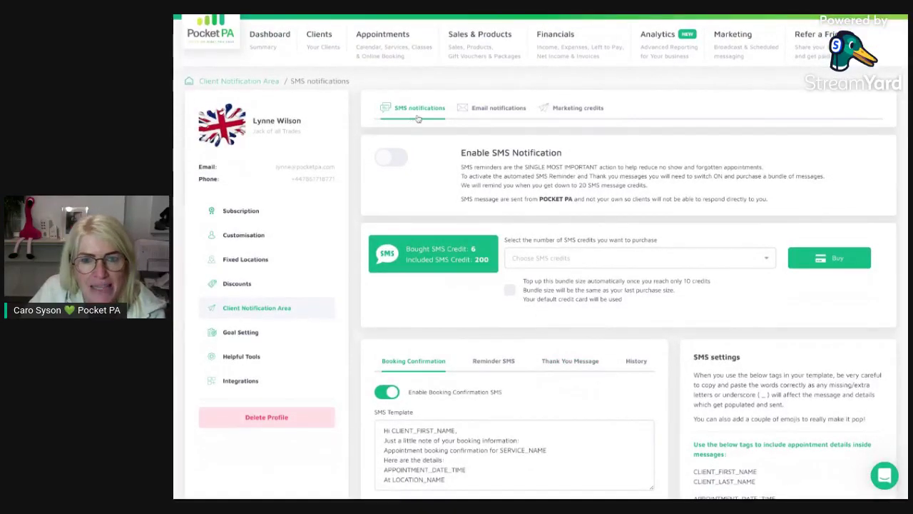
scroll(441, 228, "down", 2)
scroll(441, 228, "down", 1)
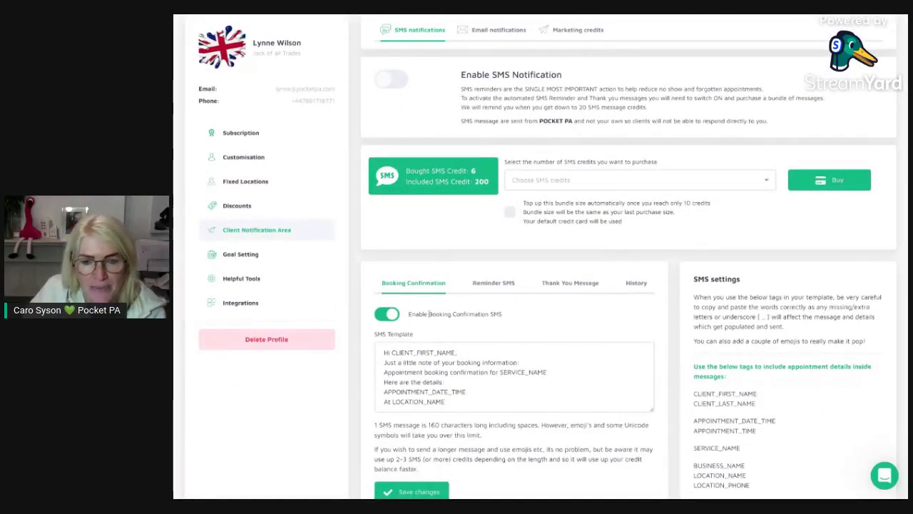
scroll(429, 314, "down", 1)
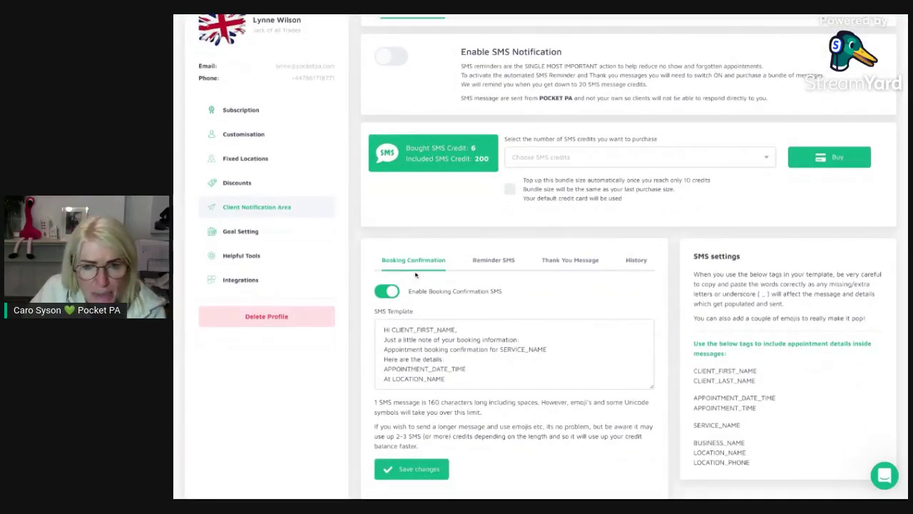
scroll(416, 276, "down", 1)
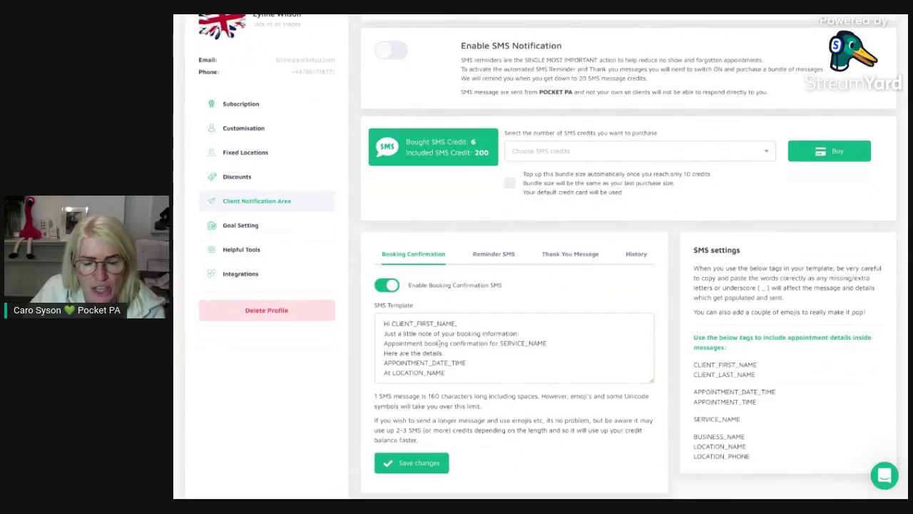
Read the booking confirmation SMS template through to its closing line.
scroll(440, 343, "down", 2)
scroll(440, 343, "up", 2)
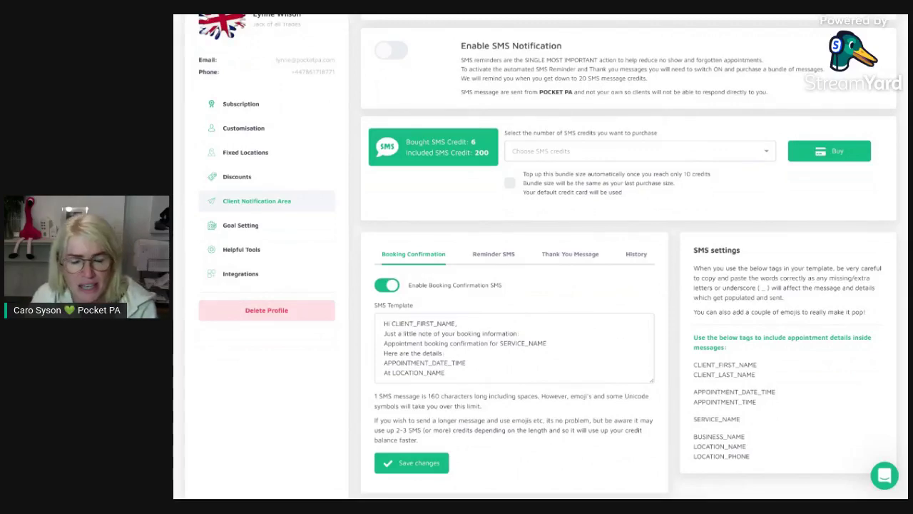
scroll(513, 348, "down", 2)
scroll(457, 359, "down", 1)
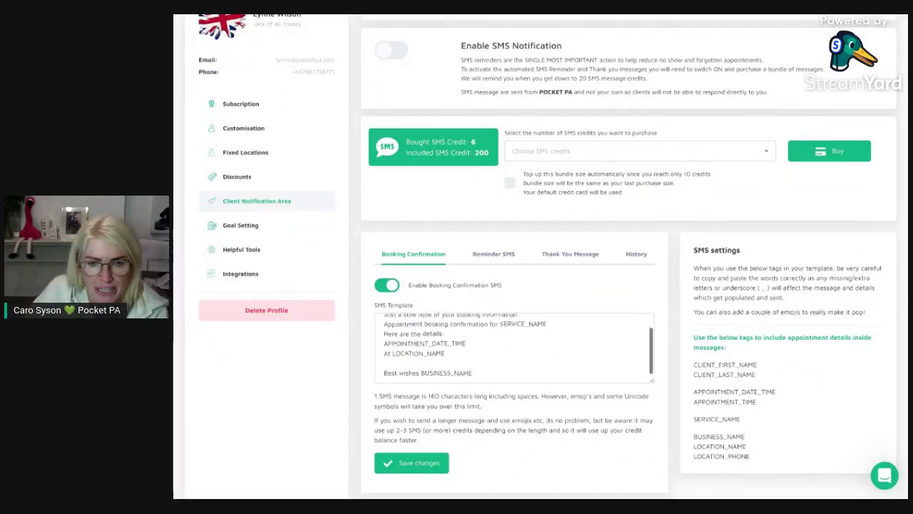
scroll(465, 342, "up", 2)
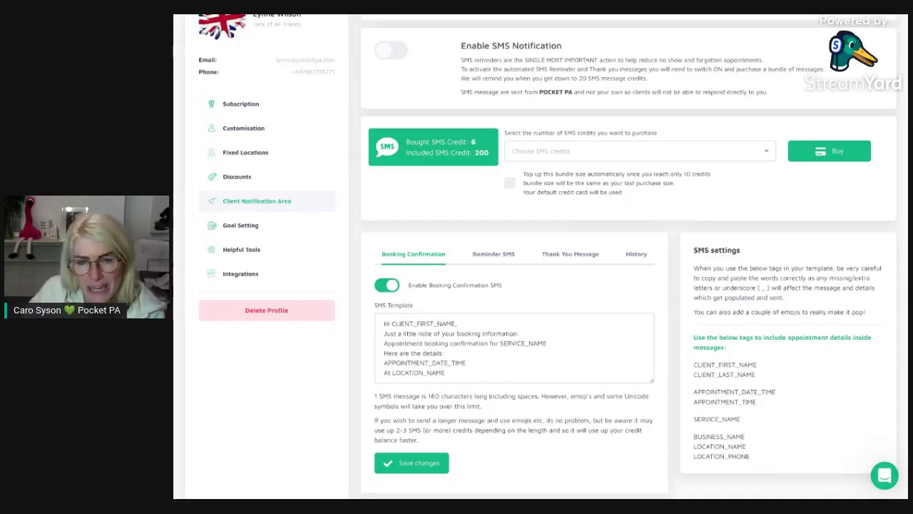
Highlight the client name tags in the SMS settings, and the service, date-time and location tags in the booking confirmation template.
double_click(768, 381)
left_click_drag(768, 381, 687, 369)
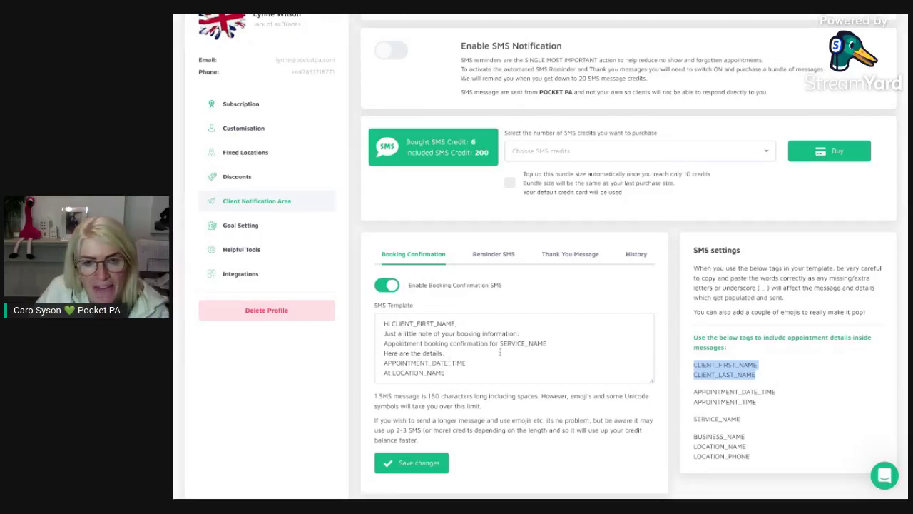
left_click_drag(500, 343, 546, 343)
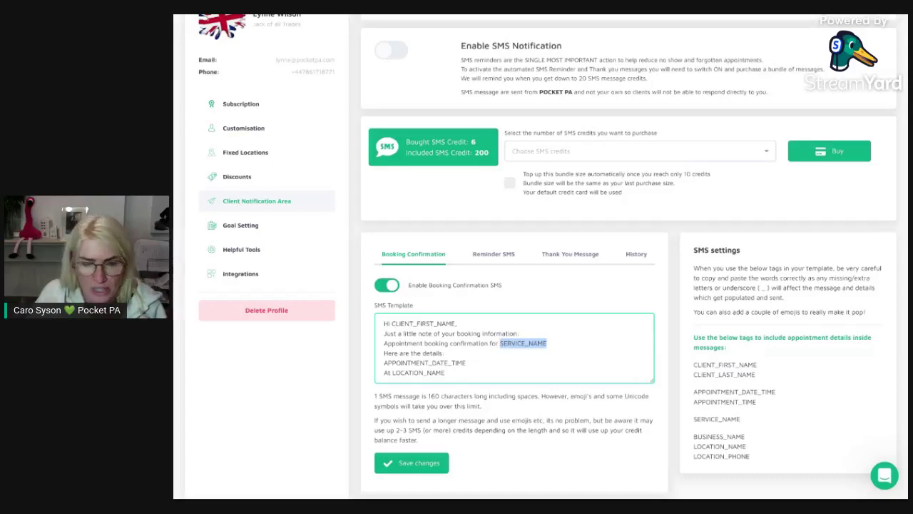
left_click_drag(453, 372, 384, 362)
scroll(441, 371, "down", 1)
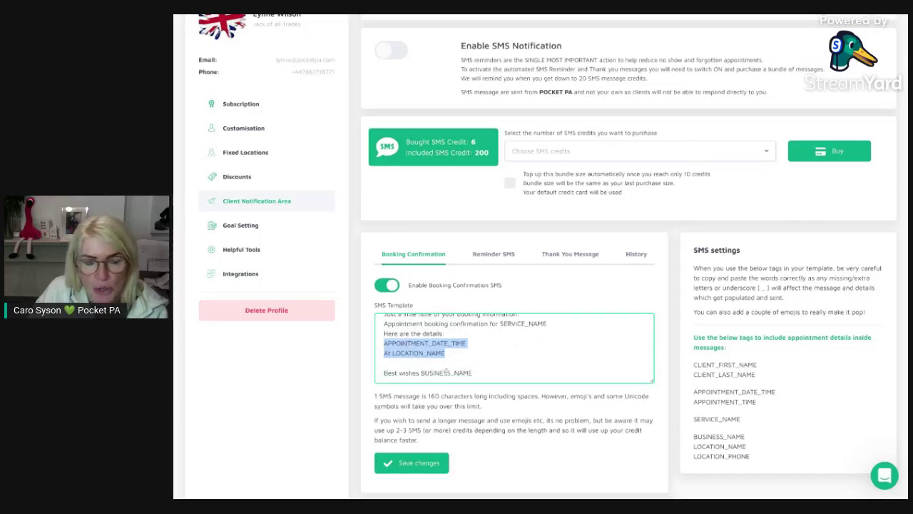
scroll(446, 371, "up", 2)
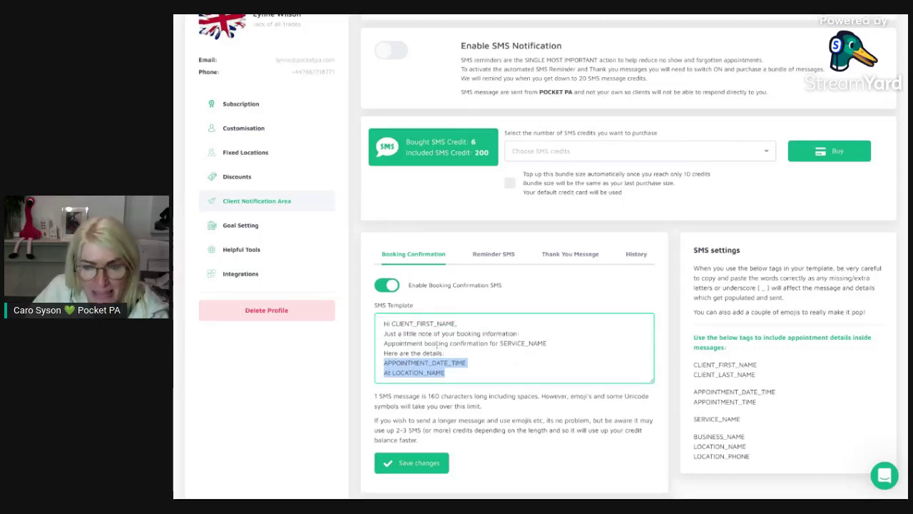
left_click(474, 282)
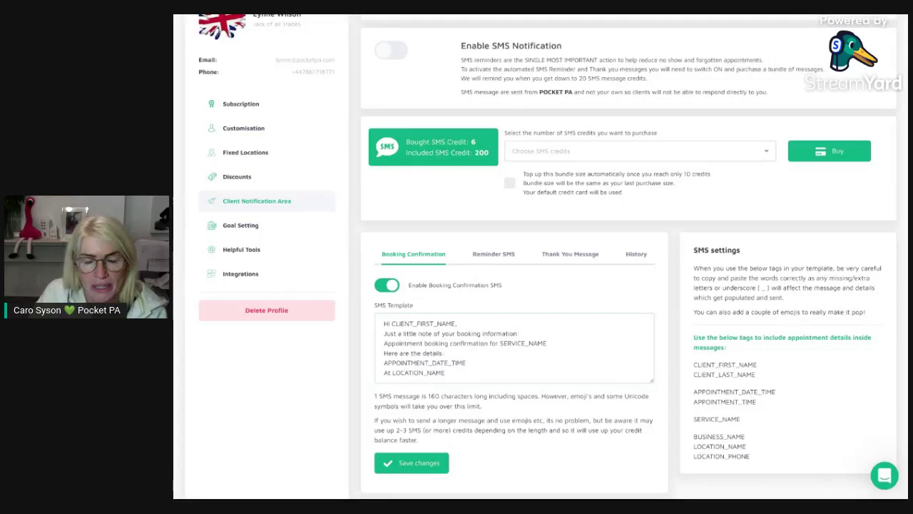
Review the Reminder SMS settings, checking the time unit options for the advance notice and reading the template to its end.
left_click(499, 256)
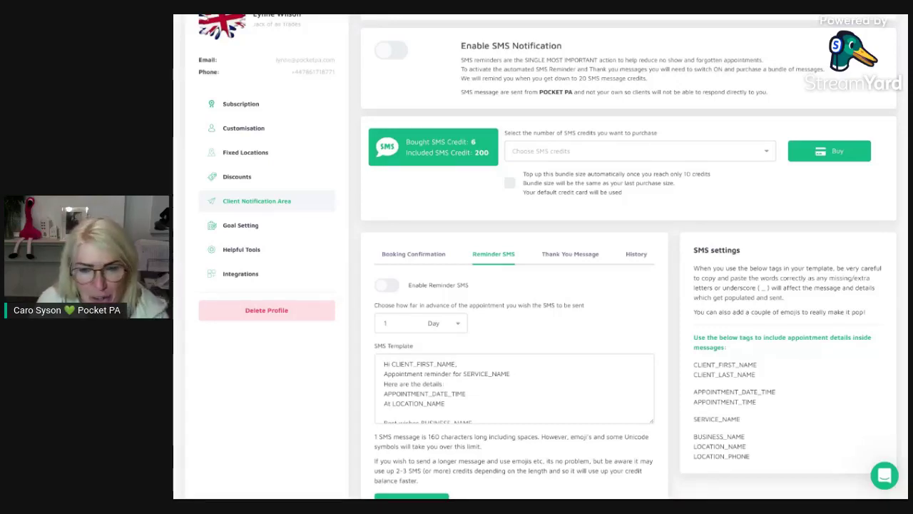
left_click(460, 326)
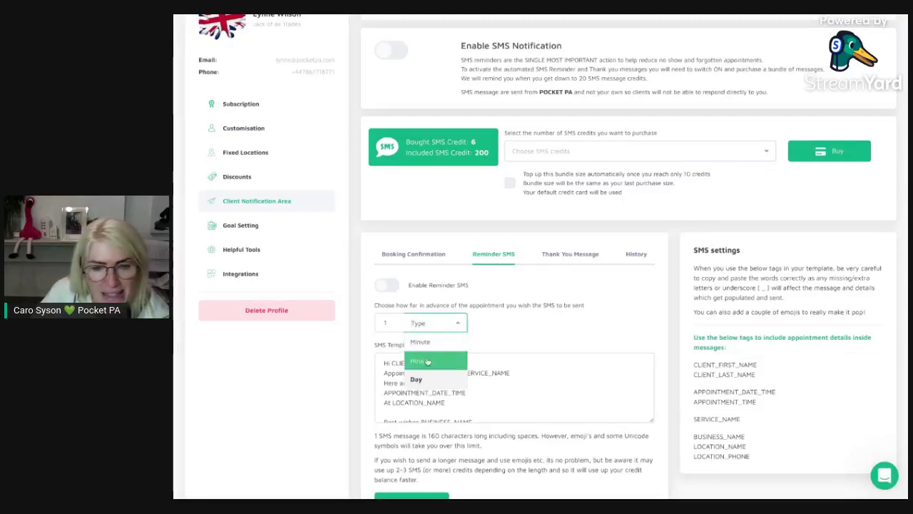
left_click(471, 341)
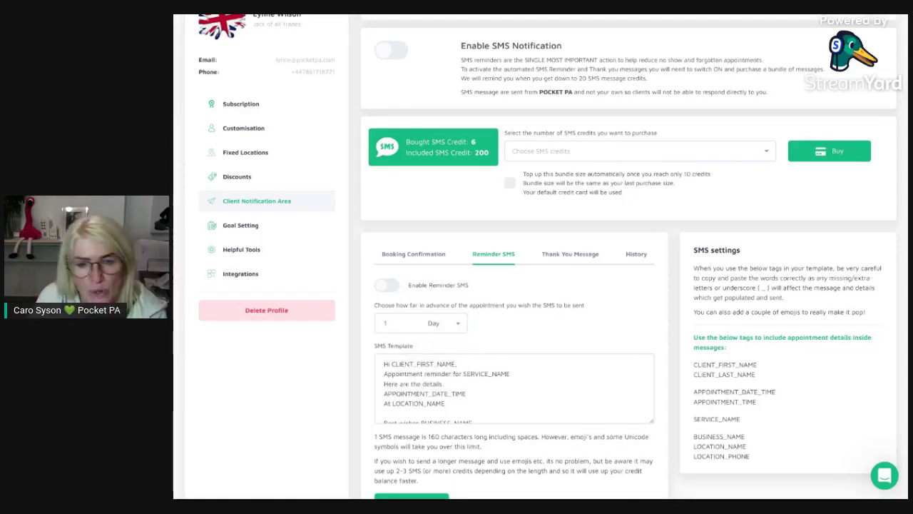
scroll(467, 378, "down", 2)
scroll(466, 383, "up", 2)
scroll(466, 383, "down", 2)
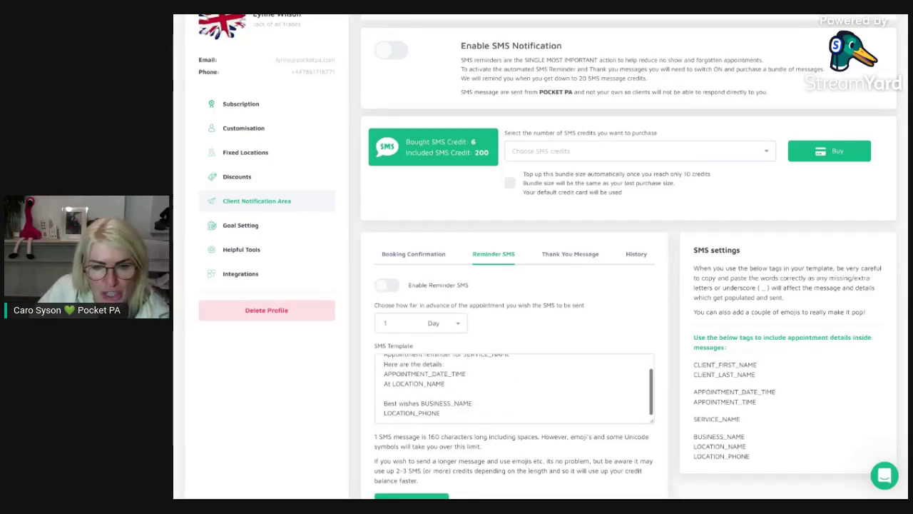
Review the Thank You SMS timing unit options and highlight the template text from the service line through "Best wishes".
left_click(565, 261)
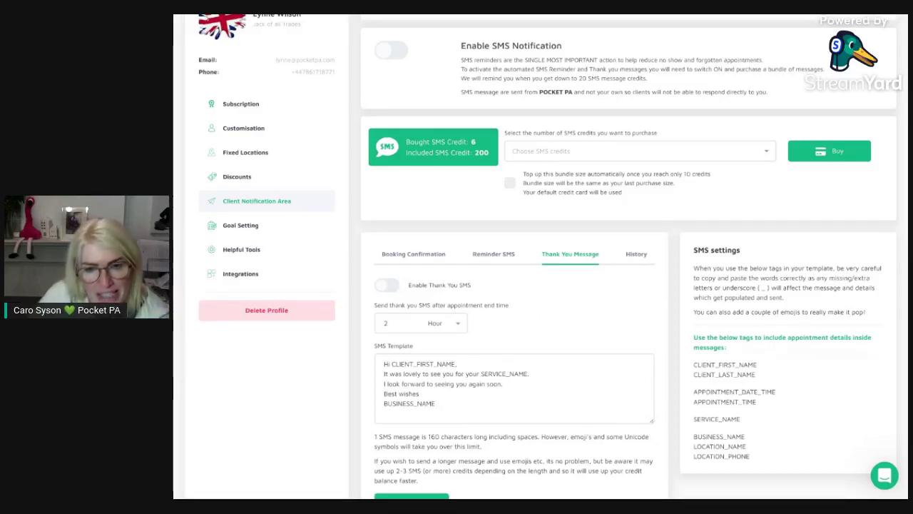
left_click(458, 326)
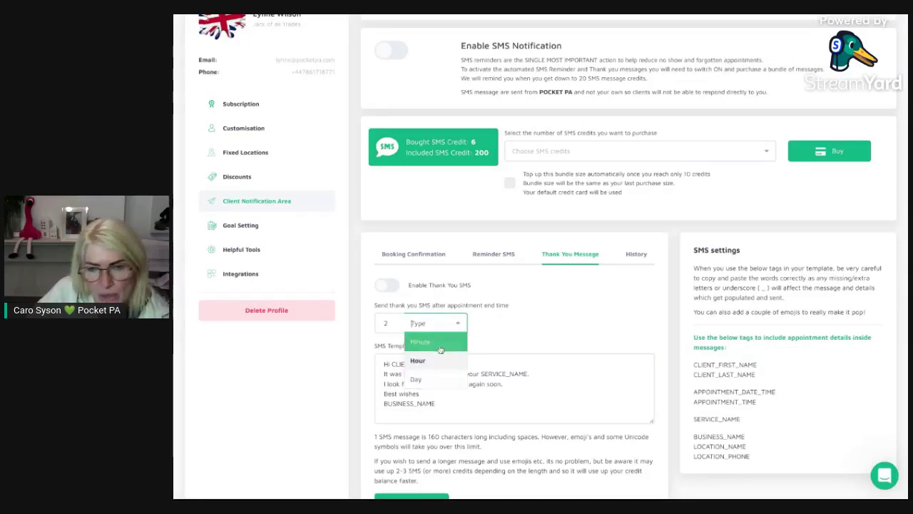
scroll(451, 363, "down", 1)
left_click(456, 345)
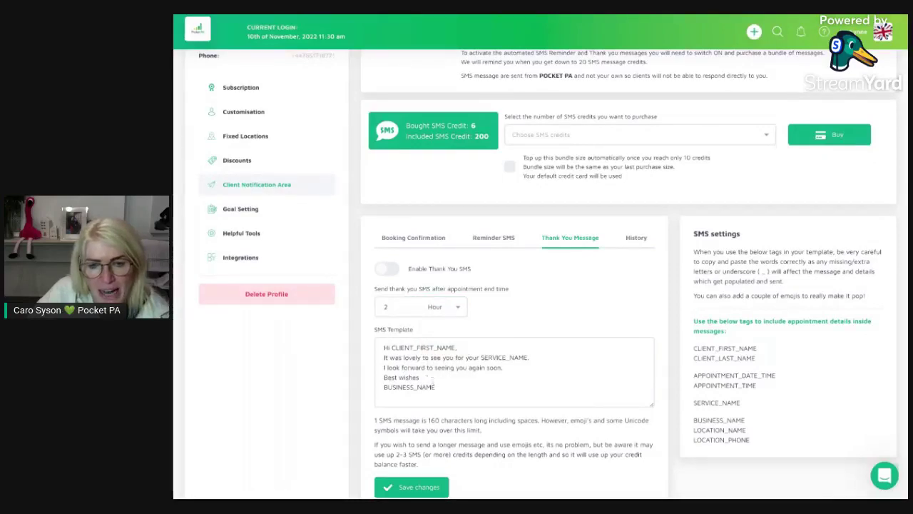
left_click_drag(419, 377, 383, 357)
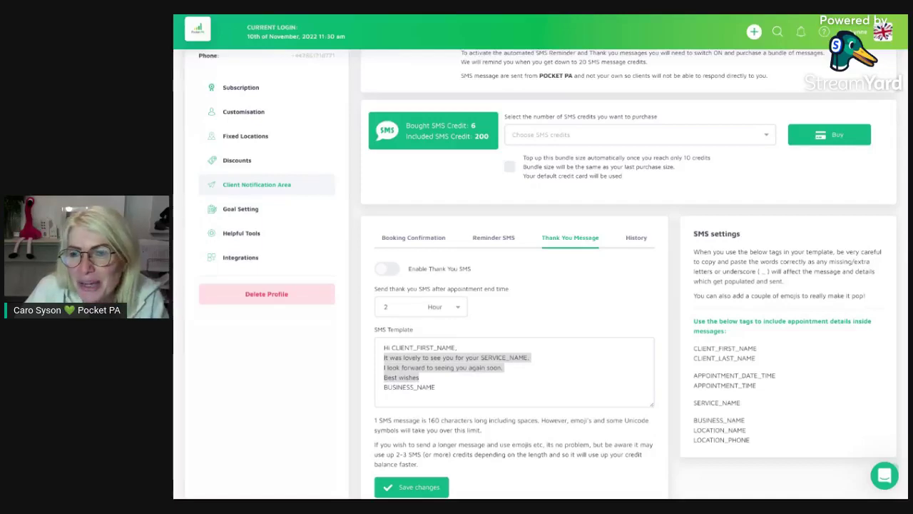
Open the email notification settings and review the booking confirmation, reminder and thank you email templates.
scroll(476, 286, "up", 2)
scroll(475, 287, "up", 3)
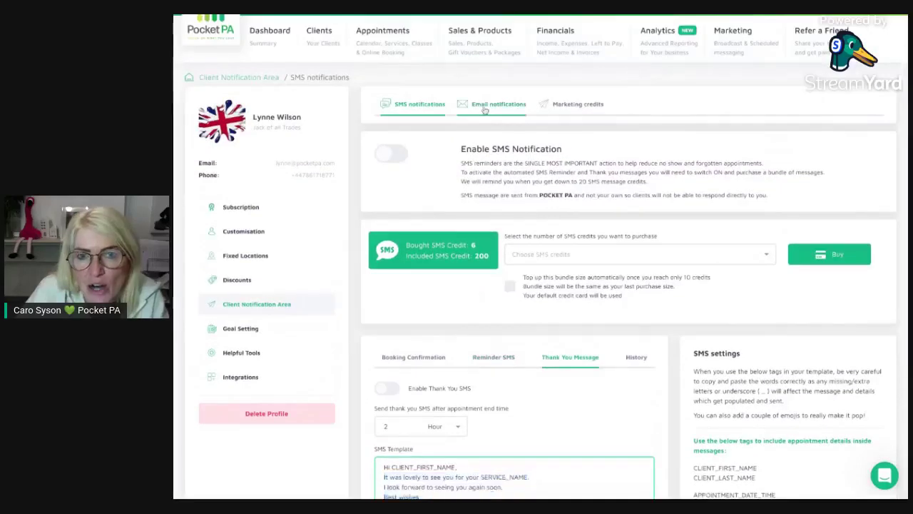
left_click(484, 108)
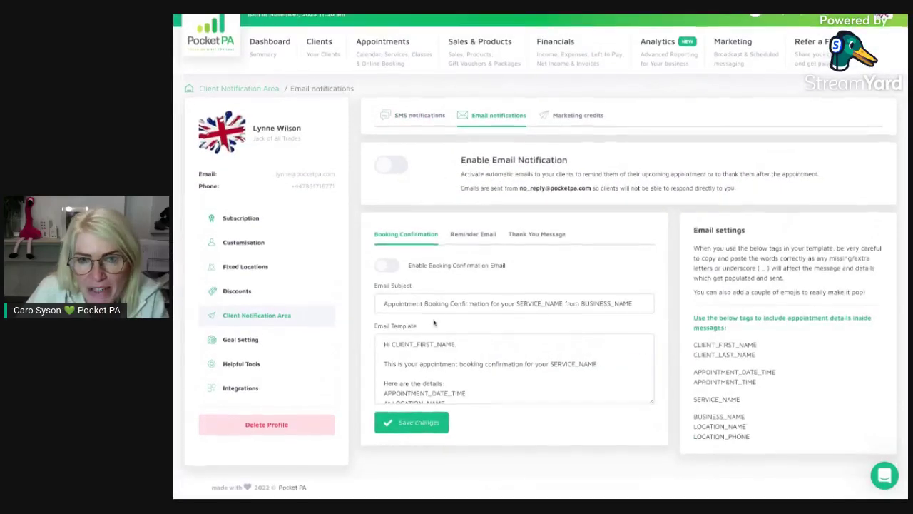
scroll(401, 336, "down", 1)
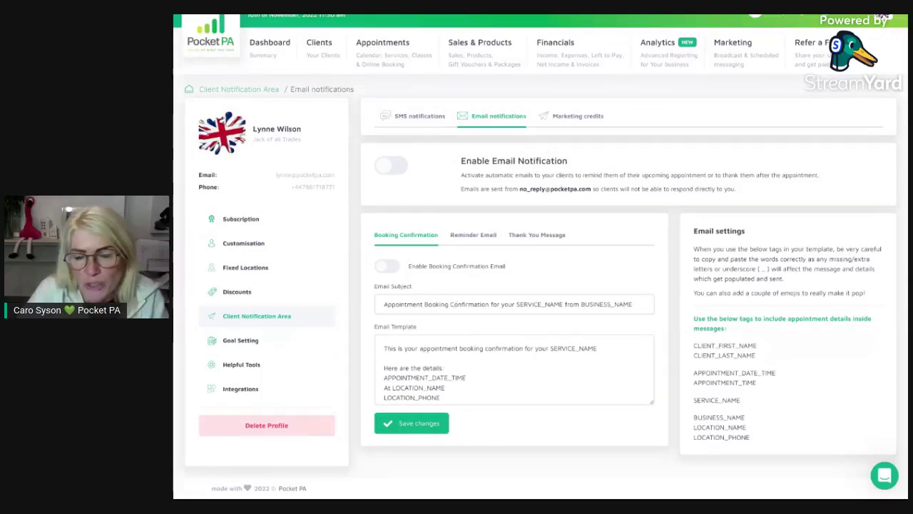
left_click(482, 242)
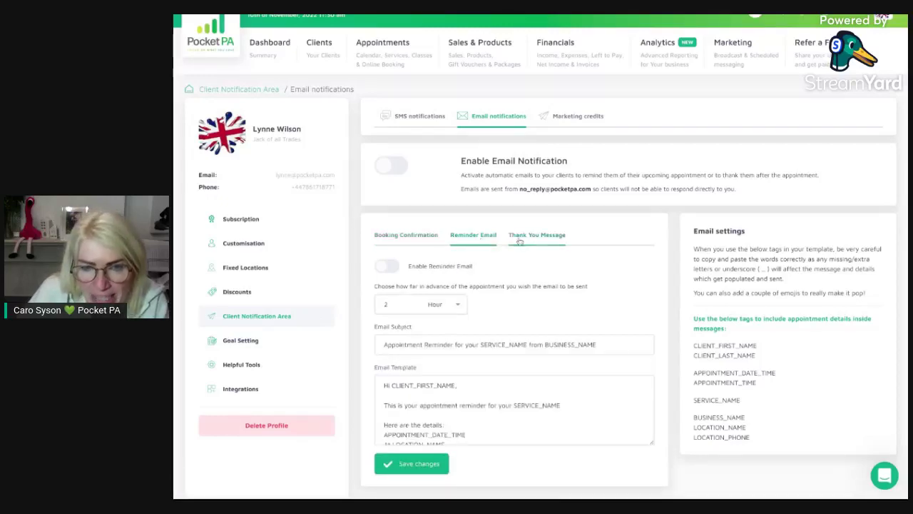
left_click(519, 243)
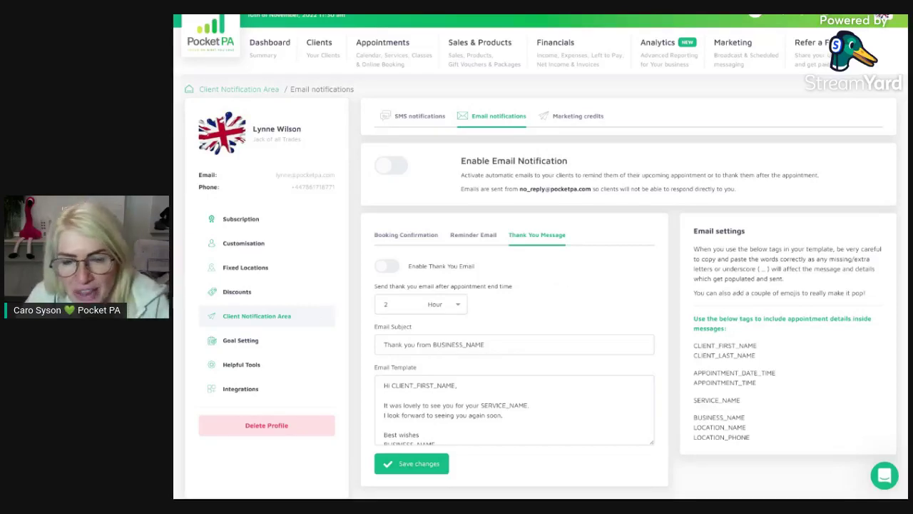
scroll(404, 190, "down", 1)
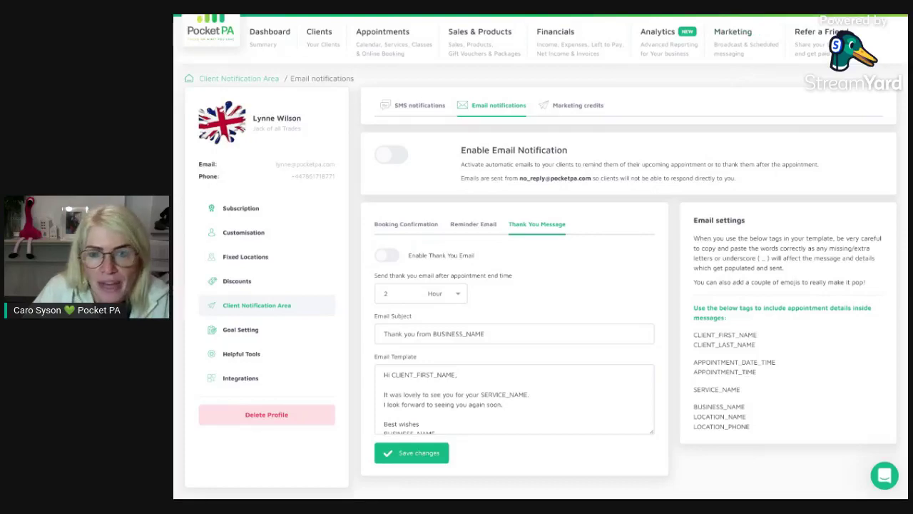
scroll(644, 228, "up", 1)
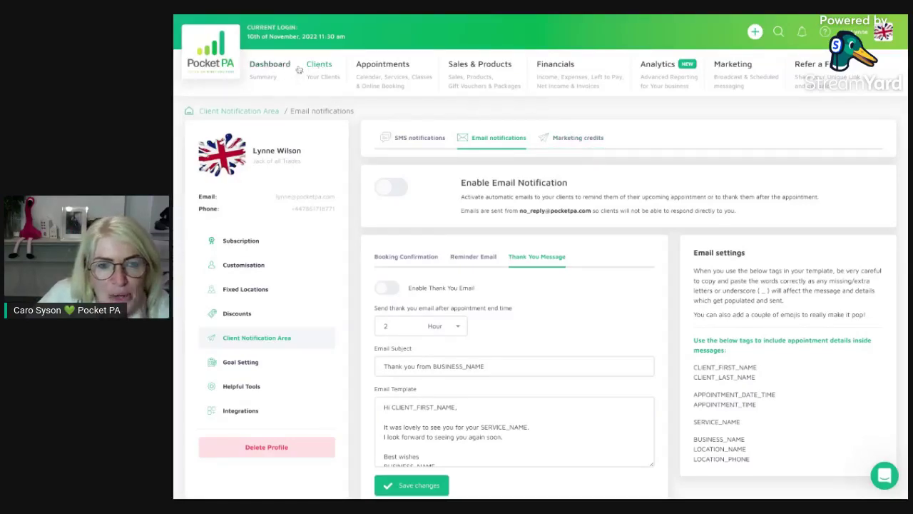
Open a blank new client form and review its name, address, contact and reminder preference fields.
left_click(755, 32)
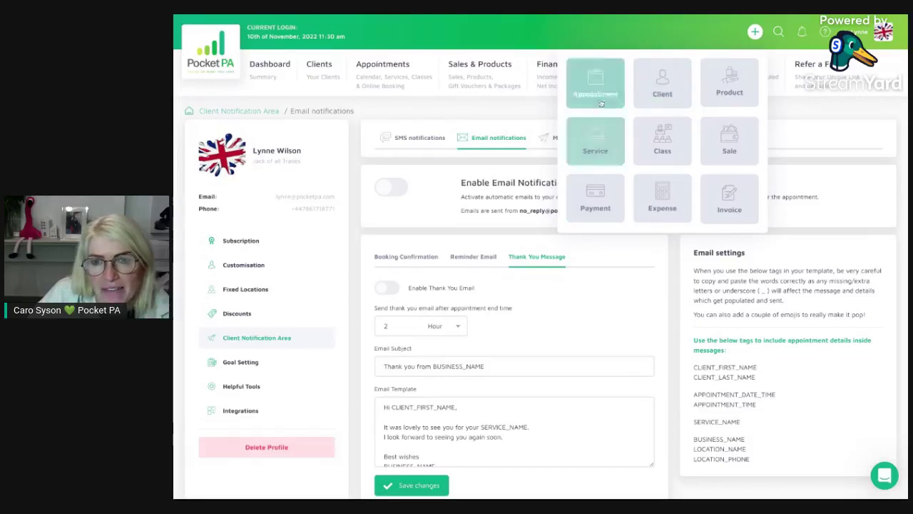
left_click(662, 90)
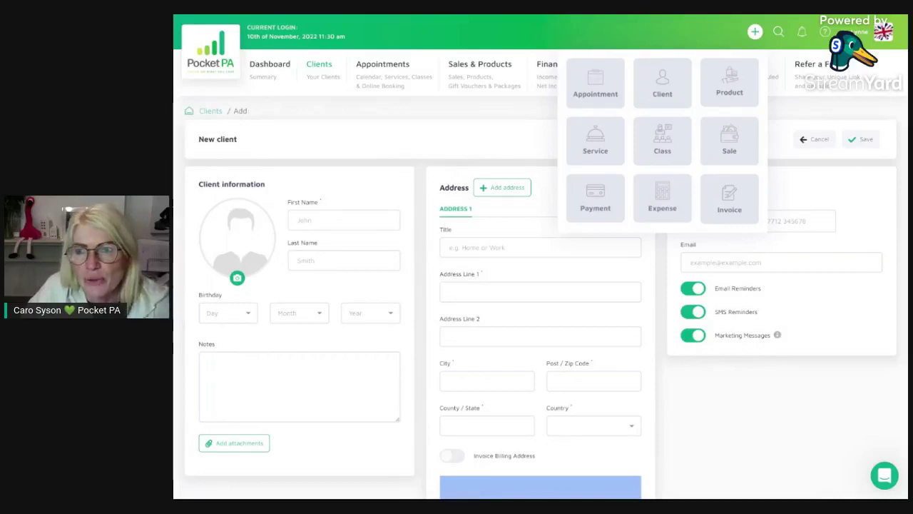
left_click(340, 222)
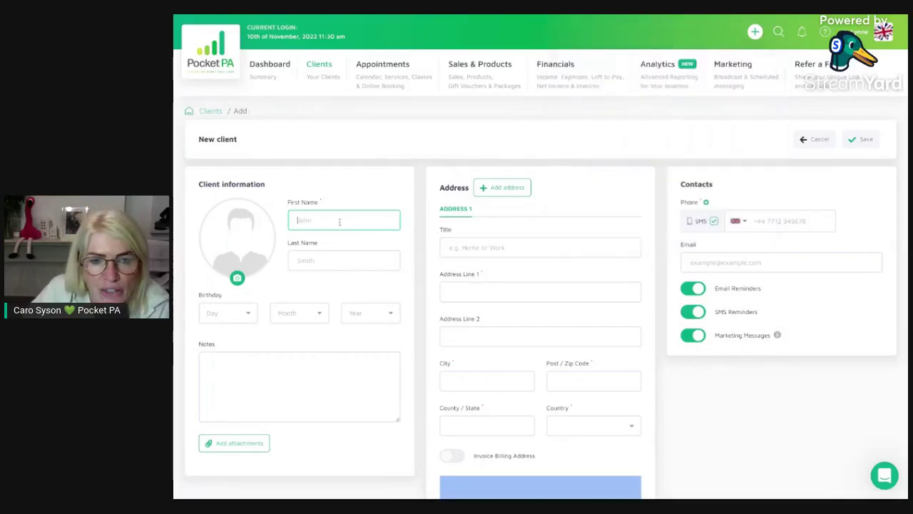
left_click(331, 200)
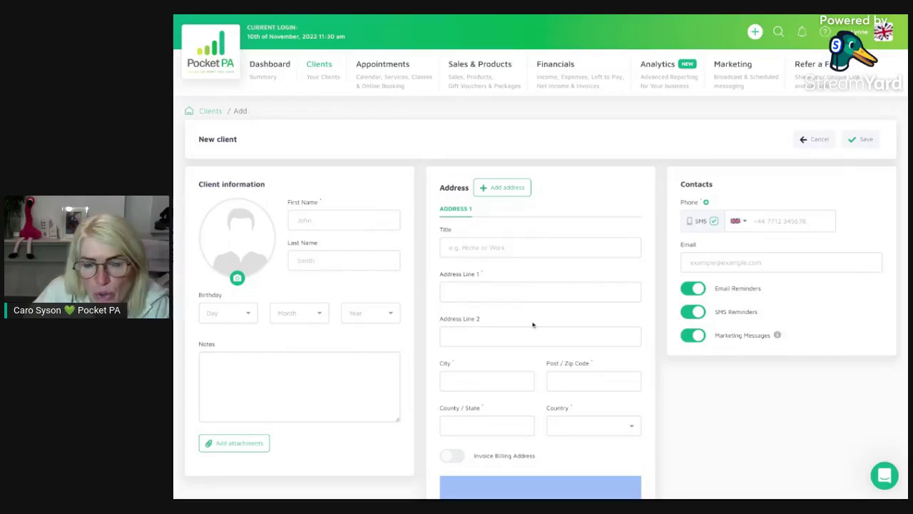
scroll(532, 324, "down", 1)
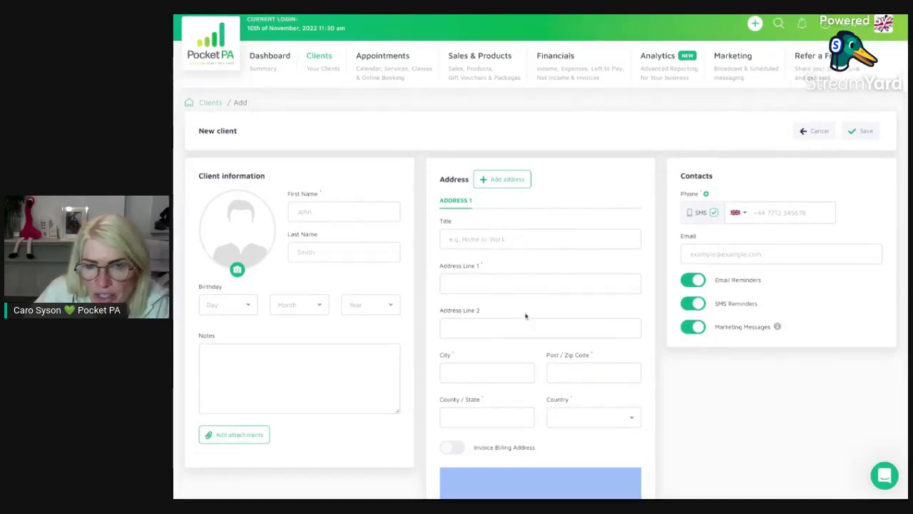
scroll(526, 316, "down", 3)
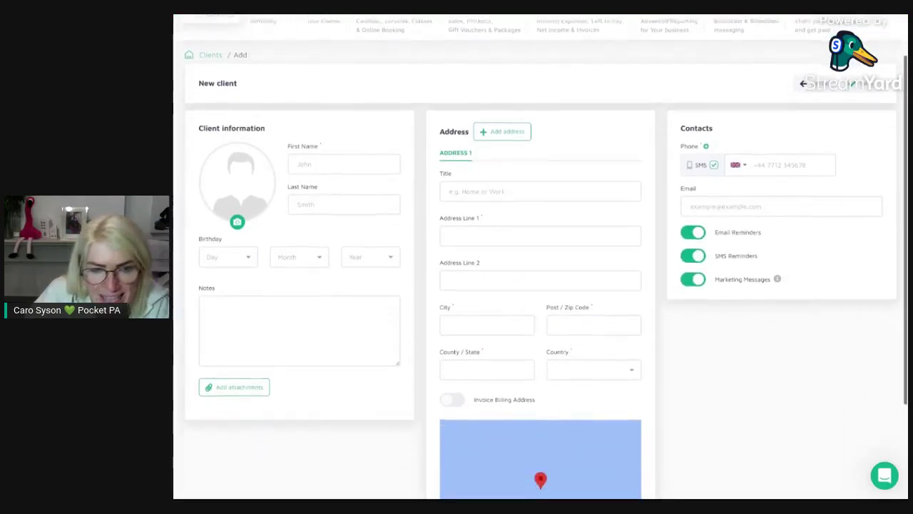
scroll(489, 301, "down", 1)
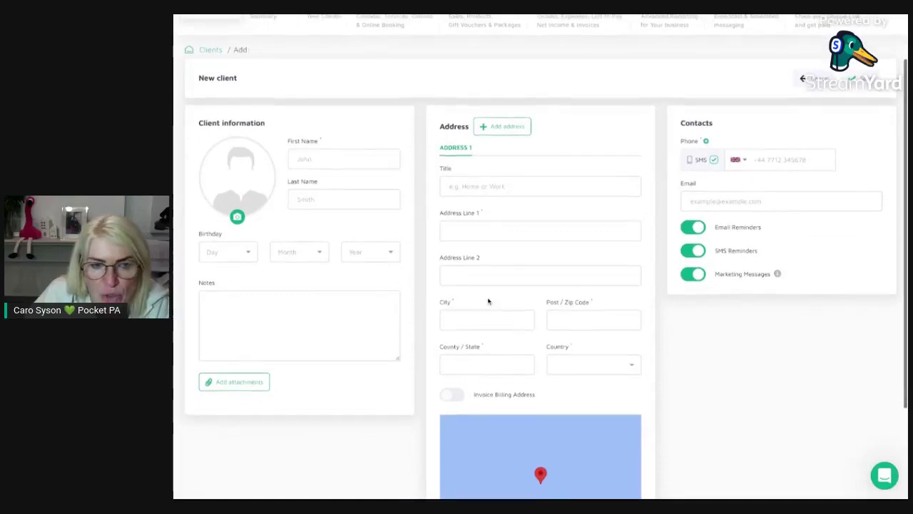
left_click(692, 202)
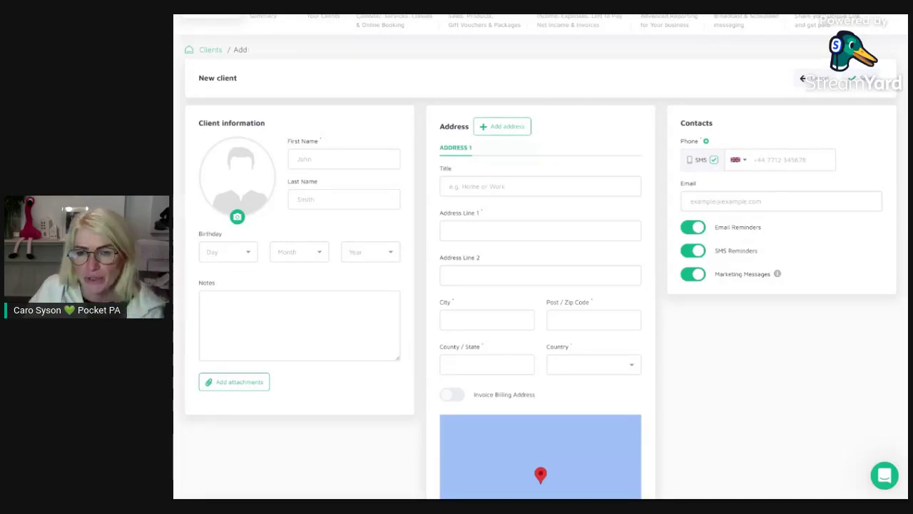
scroll(540, 256, "up", 1)
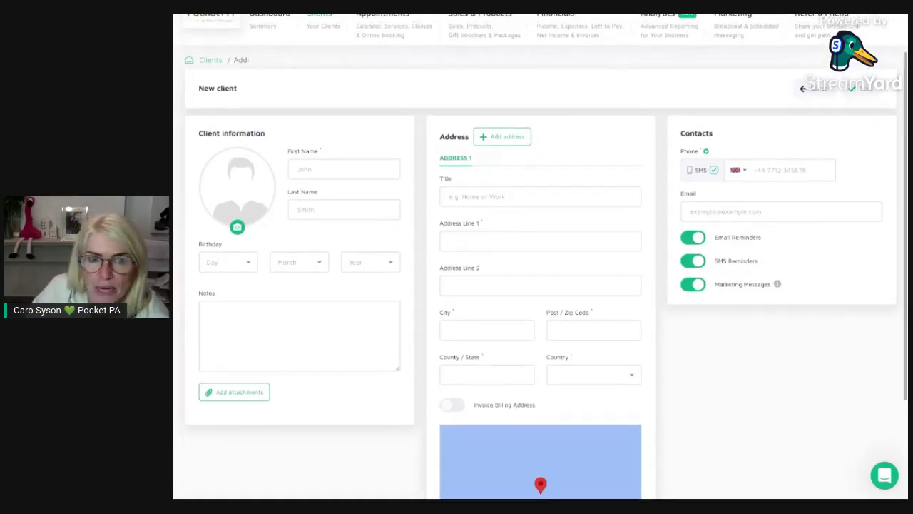
Point out the Notes field and the attachments option in the new client form, leaving the notes empty.
left_click(210, 314)
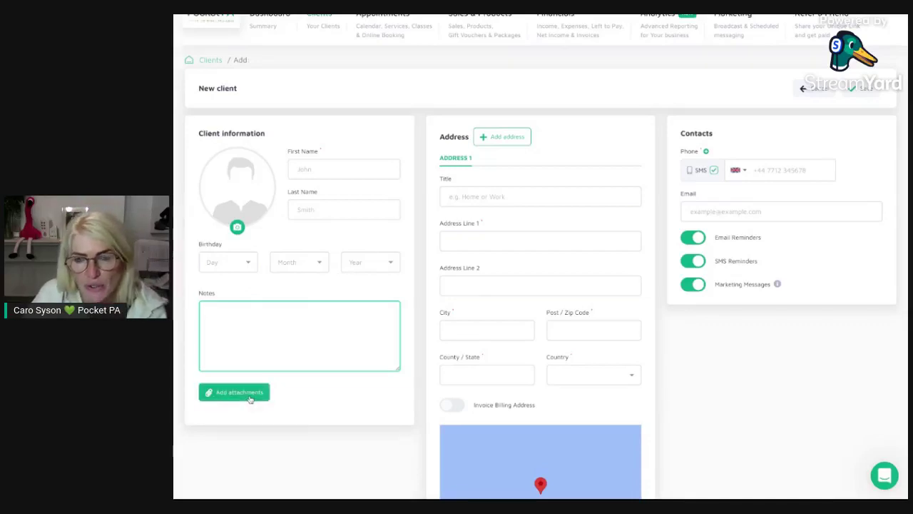
left_click(473, 214)
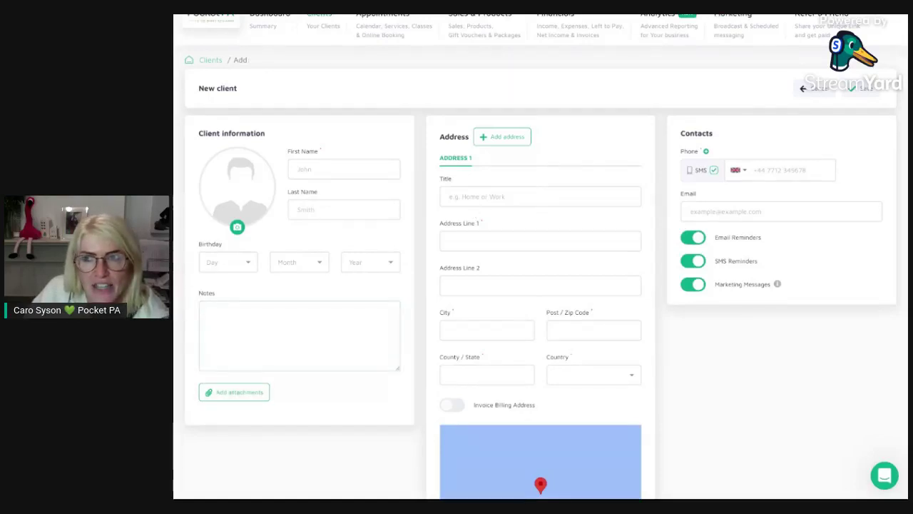
left_click(269, 360)
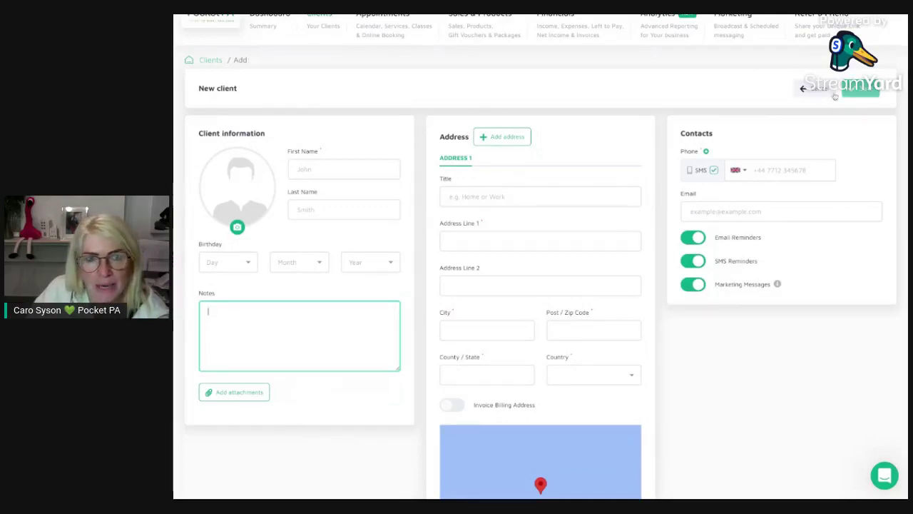
Go back to the client list, switch it to the photo card view and look over the active clients' summaries.
left_click(211, 62)
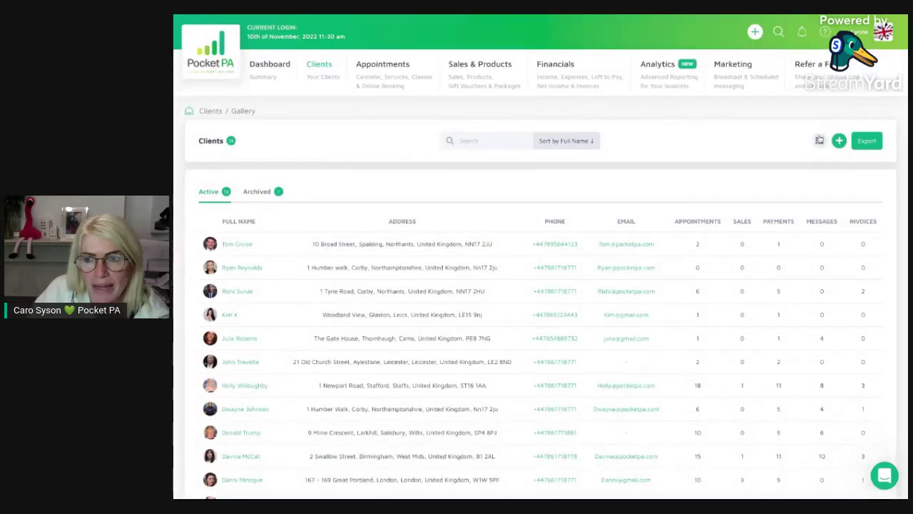
left_click(820, 140)
scroll(505, 370, "down", 3)
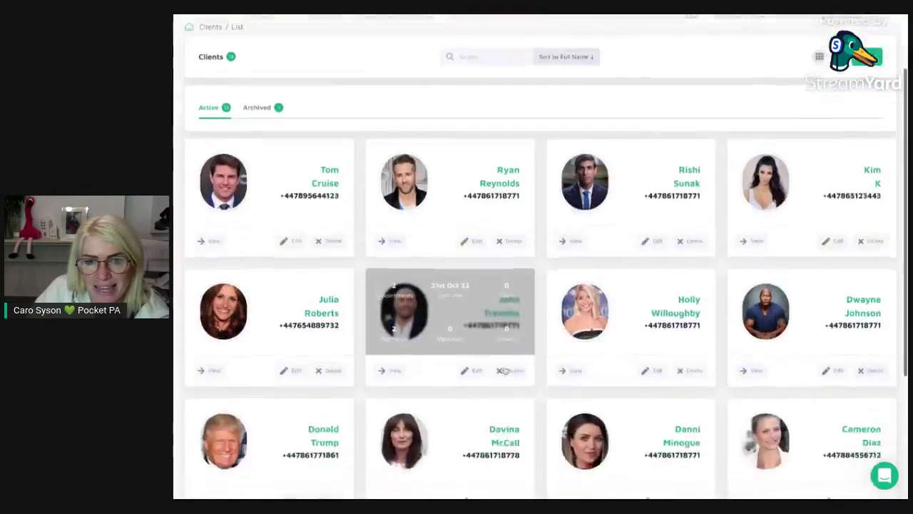
scroll(504, 370, "up", 2)
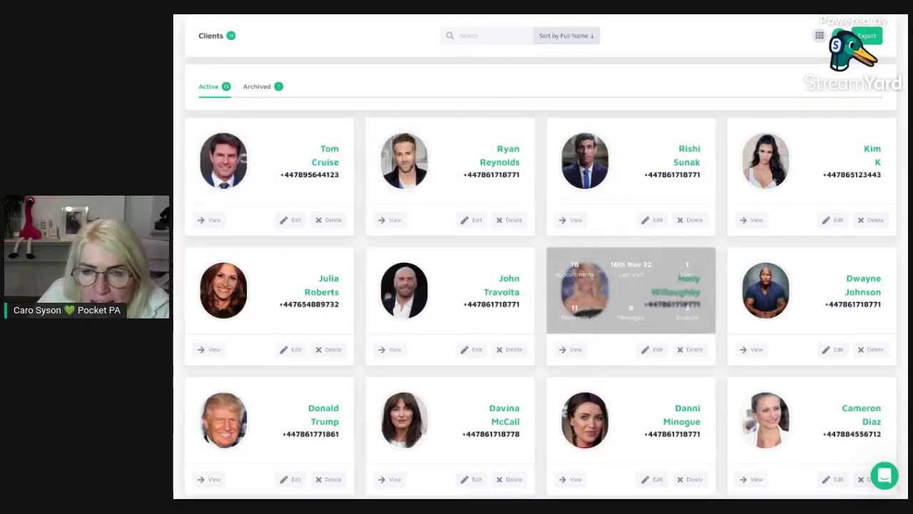
scroll(635, 299, "down", 1)
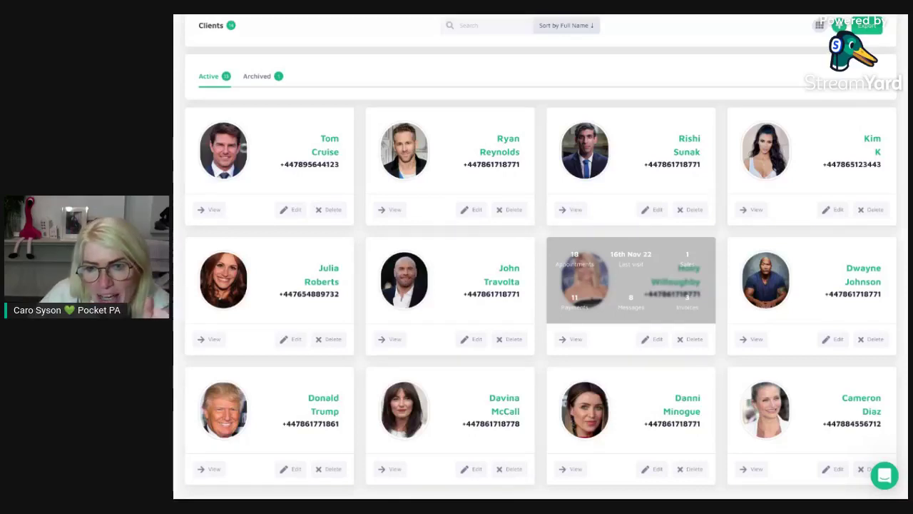
Open the profile of the client with 18 appointments and review the appointment history for the whole year 2022.
left_click(600, 292)
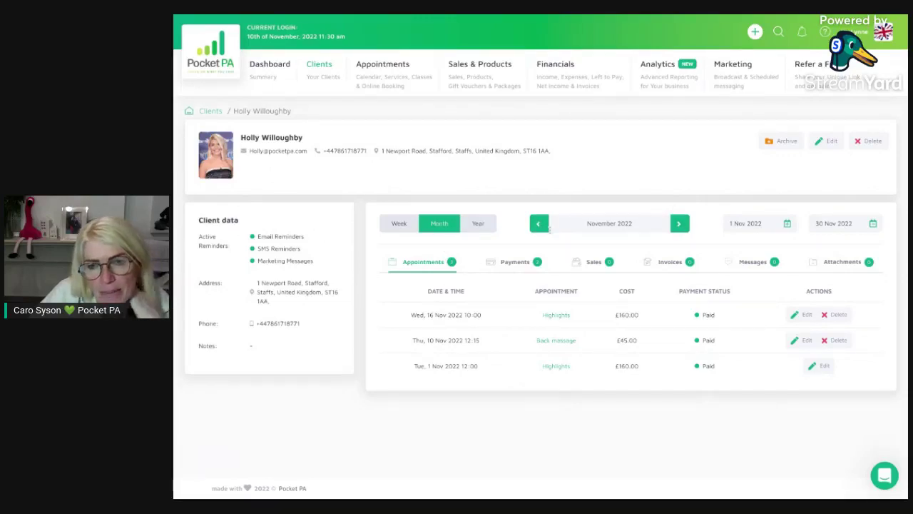
left_click(481, 223)
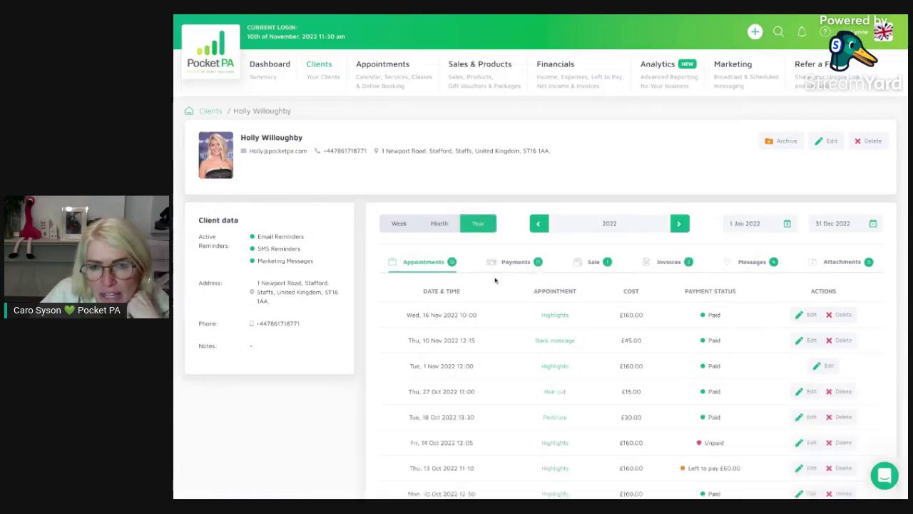
scroll(495, 280, "down", 3)
scroll(540, 285, "up", 1)
scroll(540, 286, "down", 5)
scroll(540, 285, "up", 4)
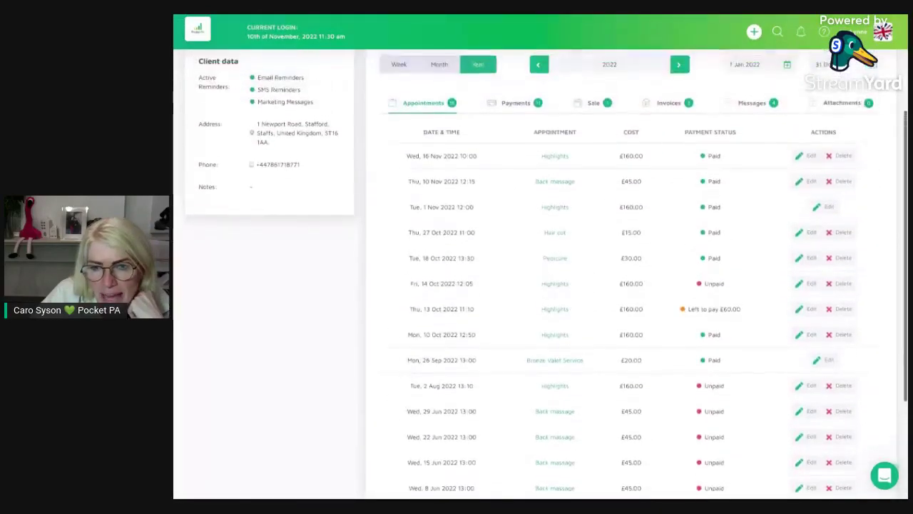
scroll(699, 310, "up", 3)
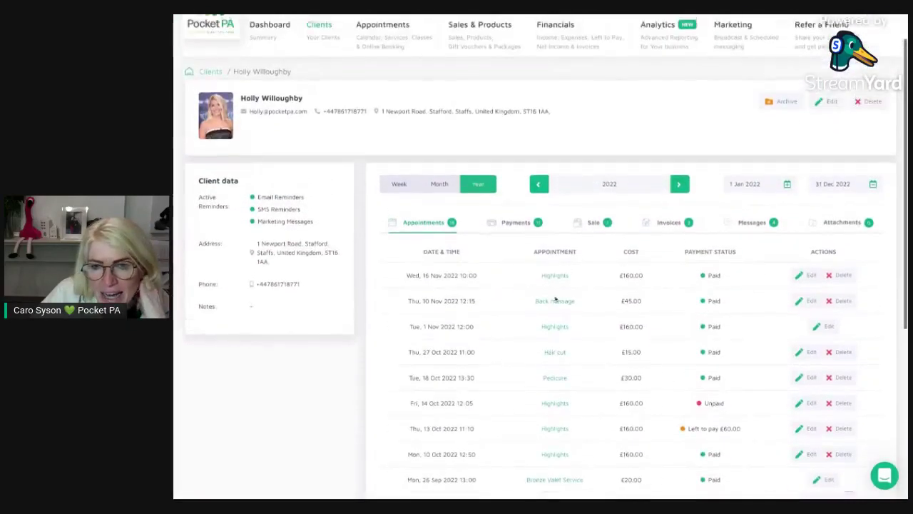
Review the client's appointments, payments, sales, messages and attachments for November 2022, and the invoices for the whole year 2022.
left_click(447, 189)
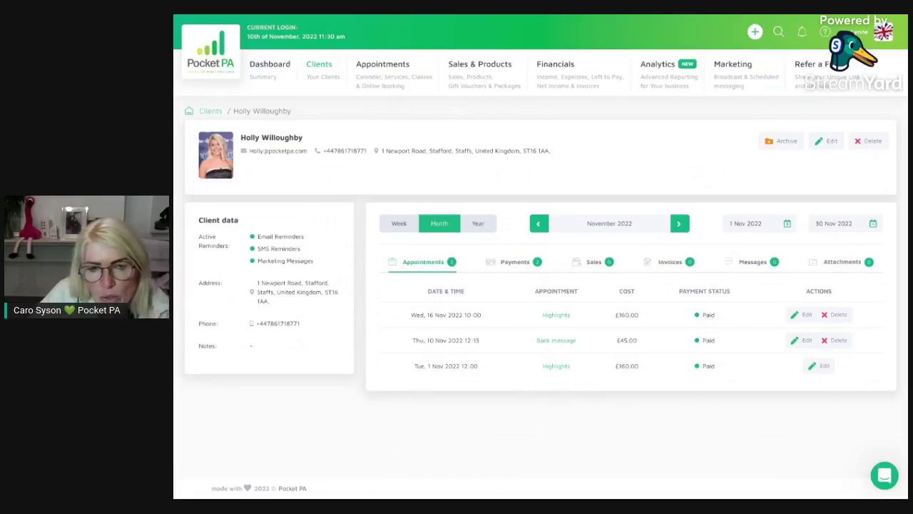
left_click(507, 262)
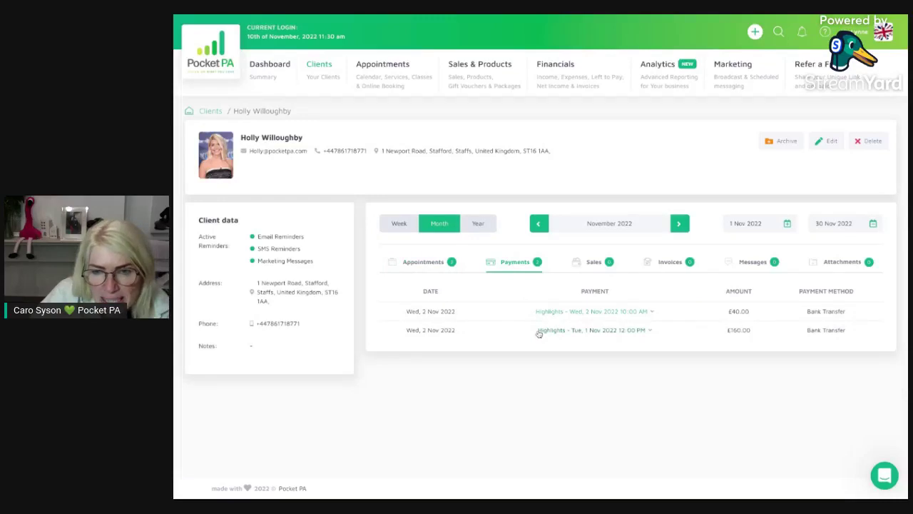
left_click(594, 266)
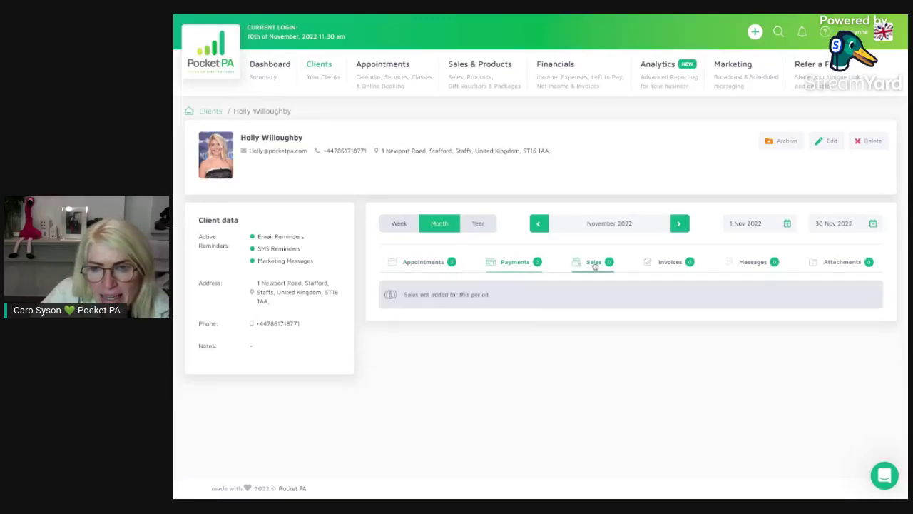
left_click(669, 264)
left_click(751, 265)
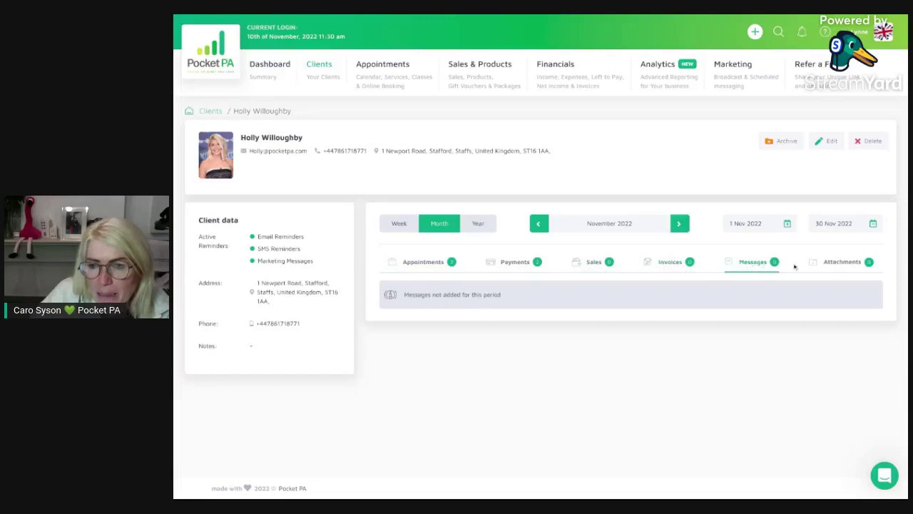
left_click(842, 266)
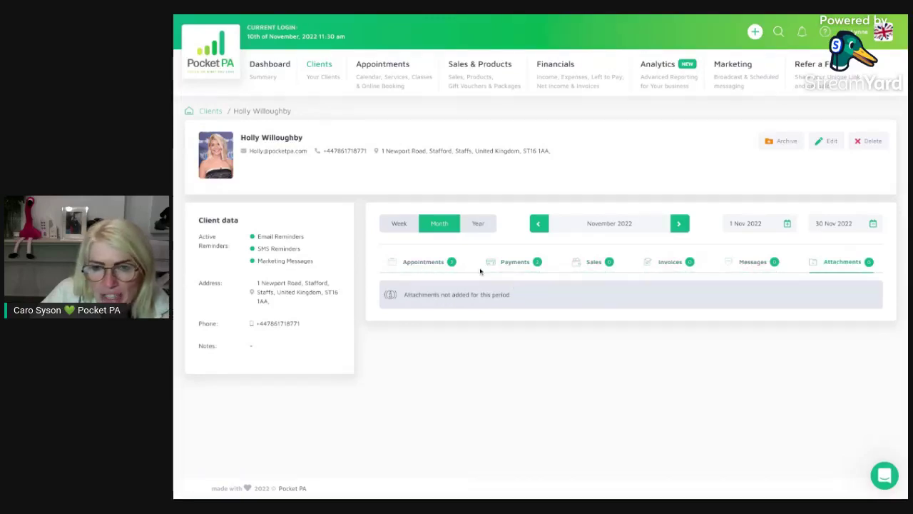
left_click(476, 224)
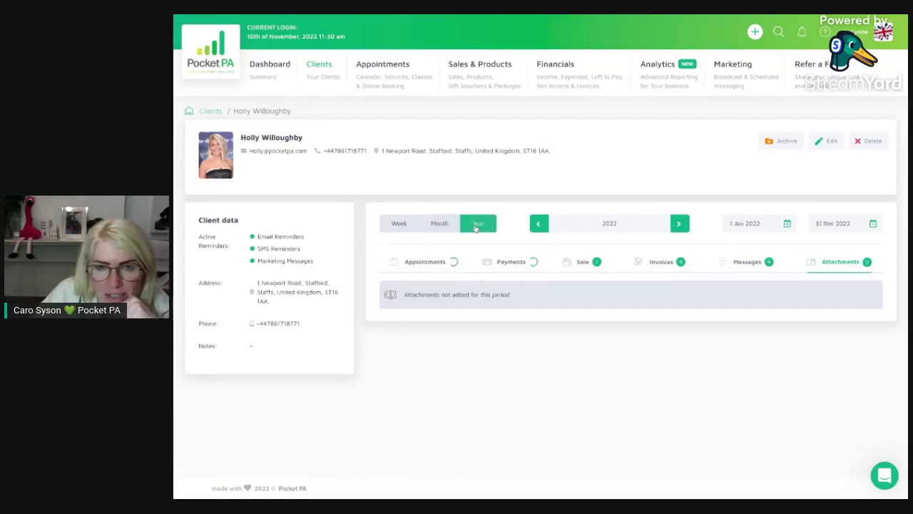
left_click(675, 264)
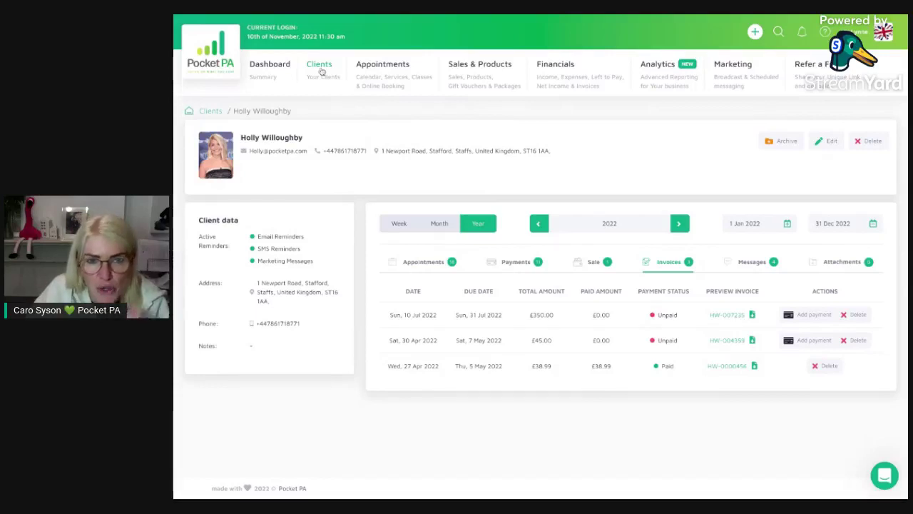
Go to the services list and open a blank form for a new Standard Single Service.
mouse_move(372, 77)
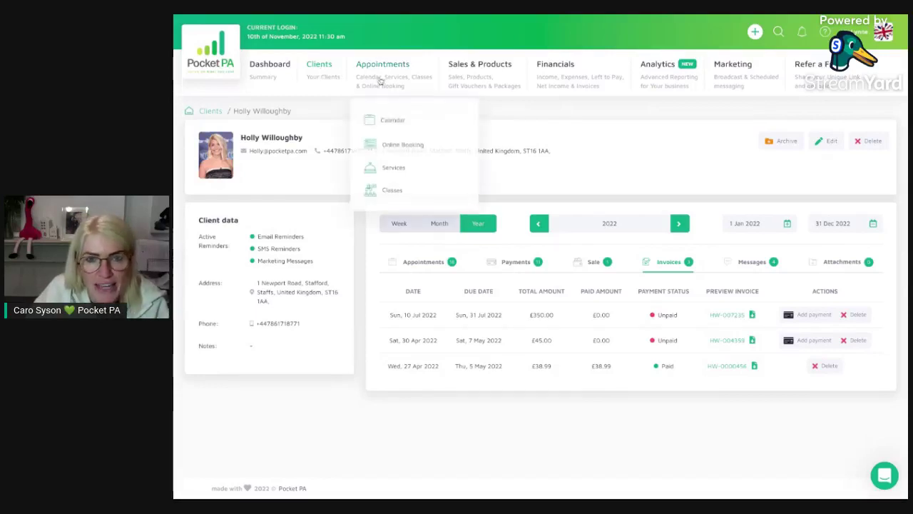
left_click(397, 167)
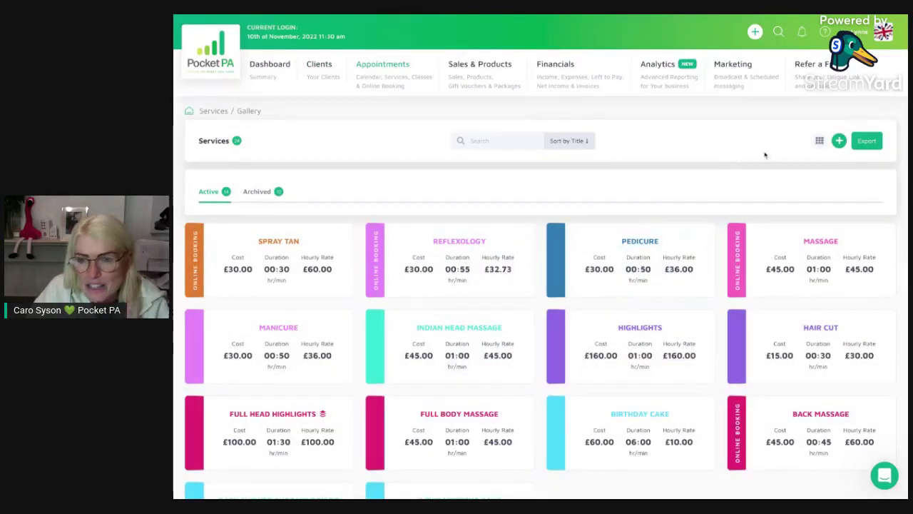
left_click(838, 141)
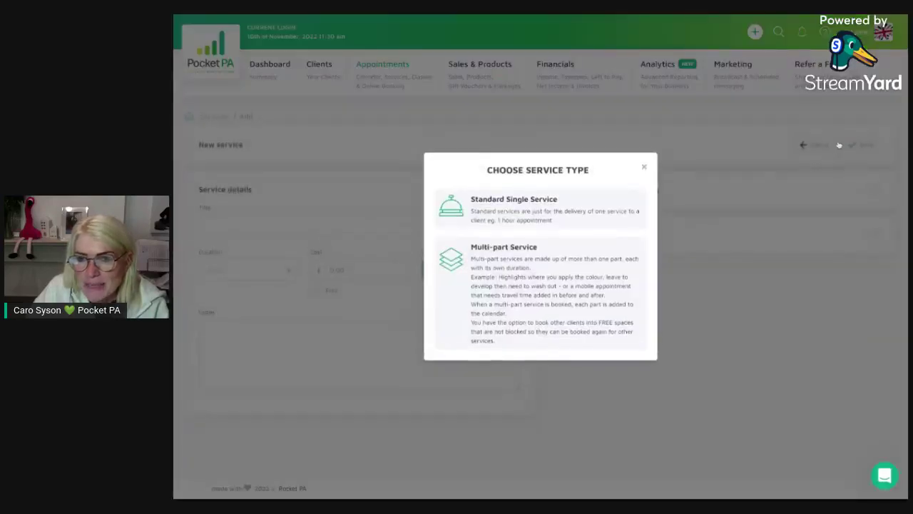
left_click(557, 207)
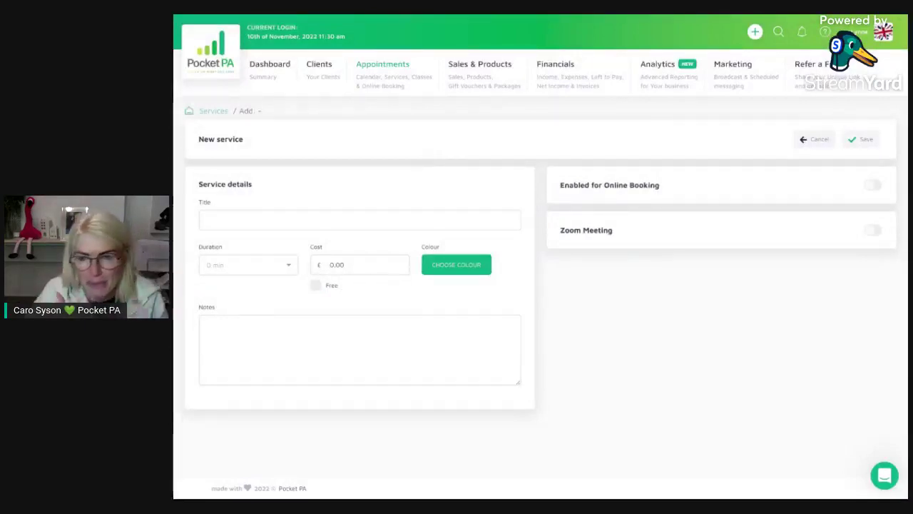
Review the new service's title, duration, cost, colour and notes fields, including the duration choices and colour wheel, leaving everything empty.
left_click(239, 220)
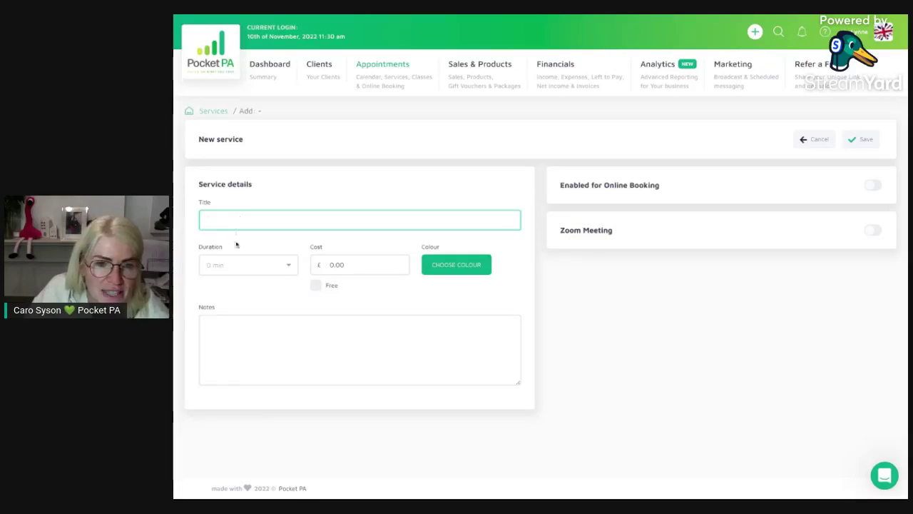
left_click(291, 267)
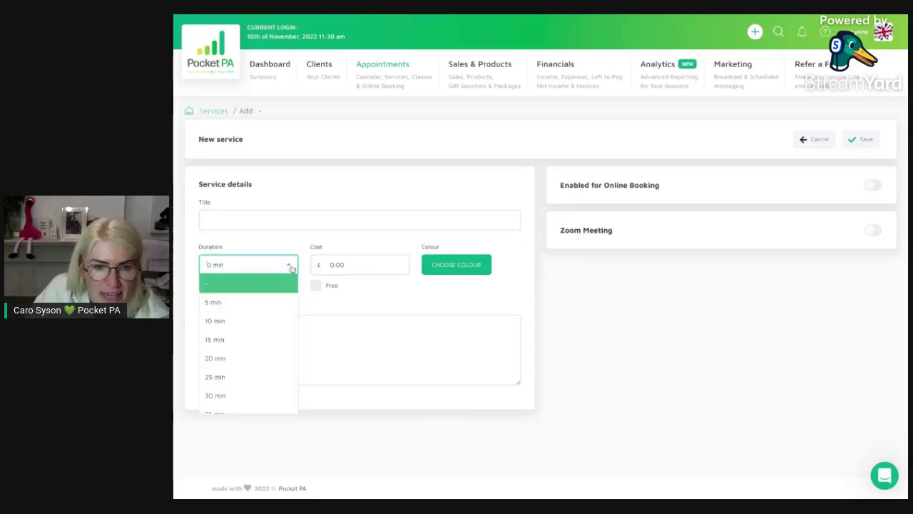
left_click(291, 266)
left_click(329, 264)
left_click(435, 264)
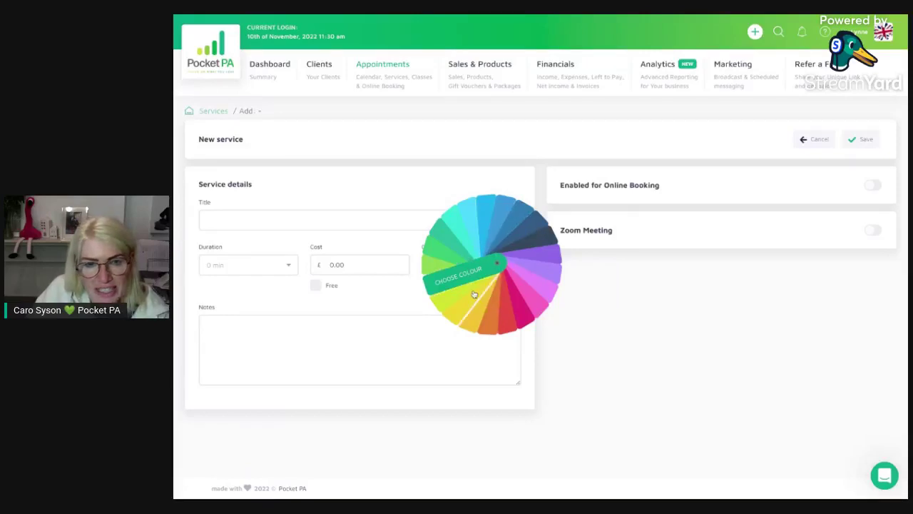
left_click(259, 336)
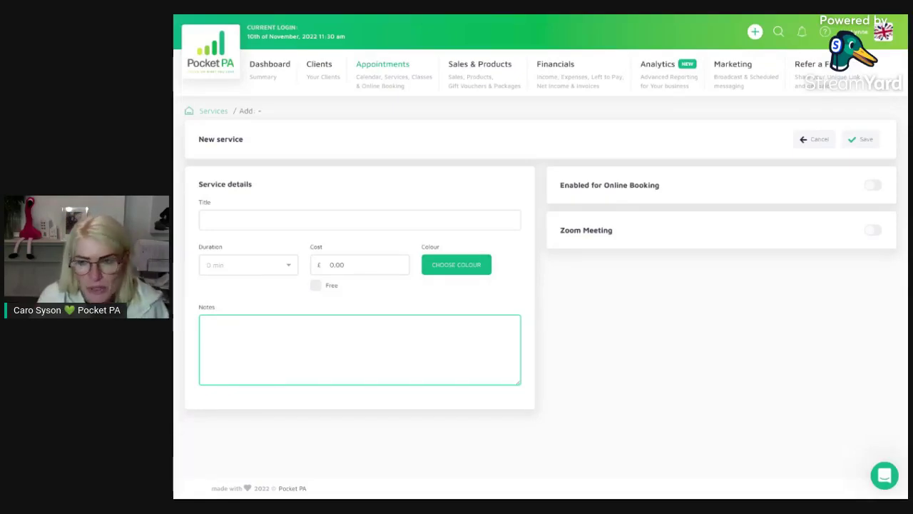
left_click(797, 16)
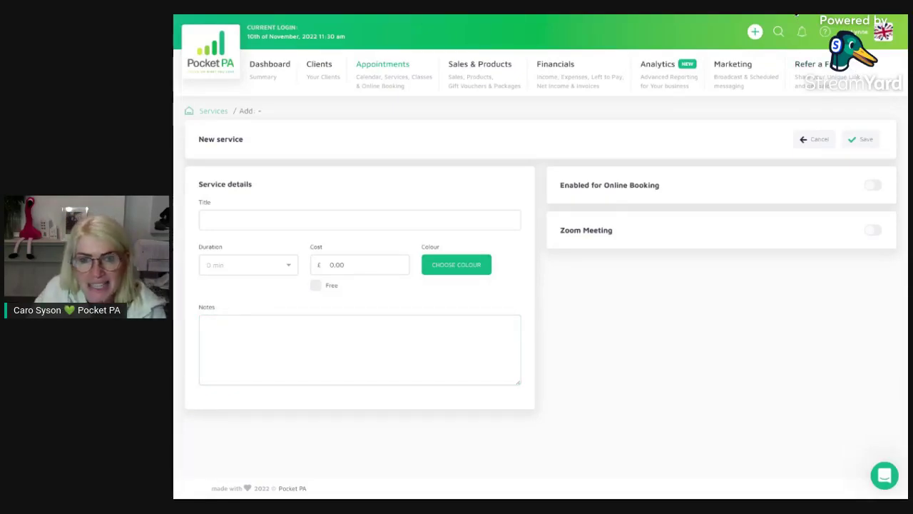
left_click(208, 326)
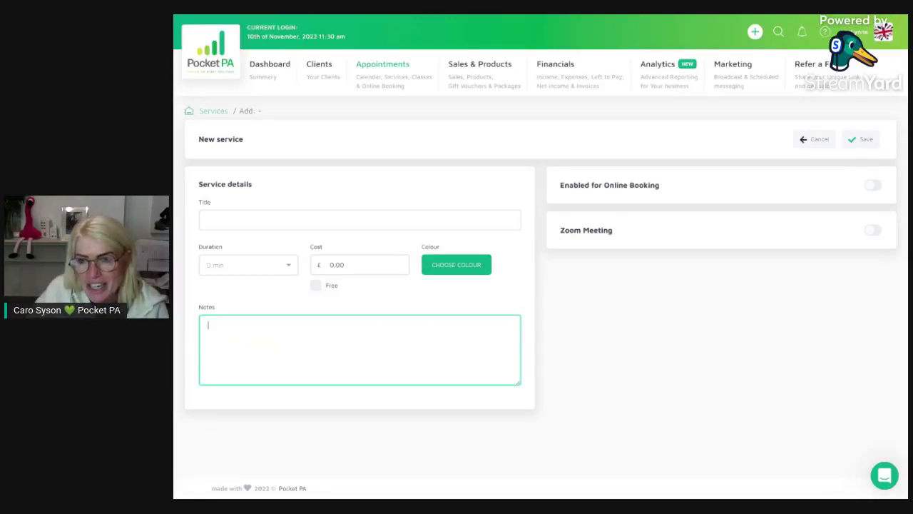
Enable the new service for online booking and point out its upfront payment amount and Online Booking Question fields.
left_click(875, 186)
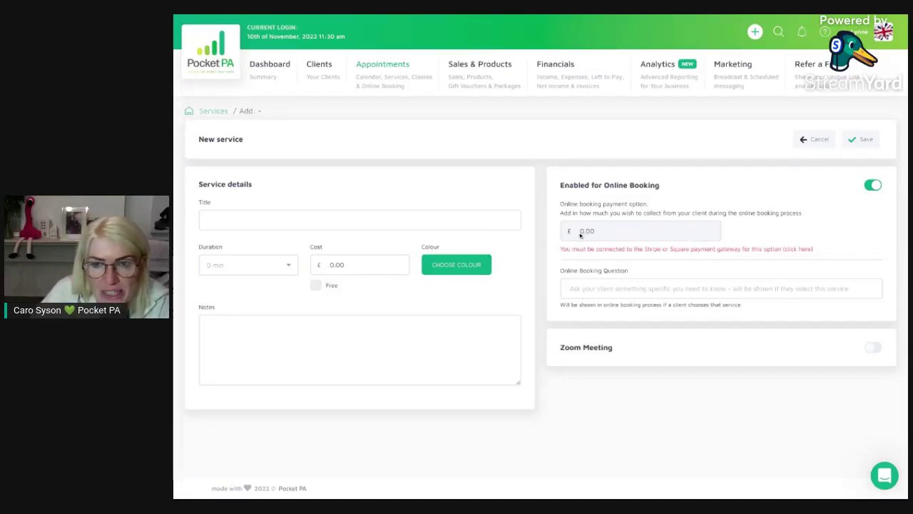
left_click_drag(580, 230, 603, 233)
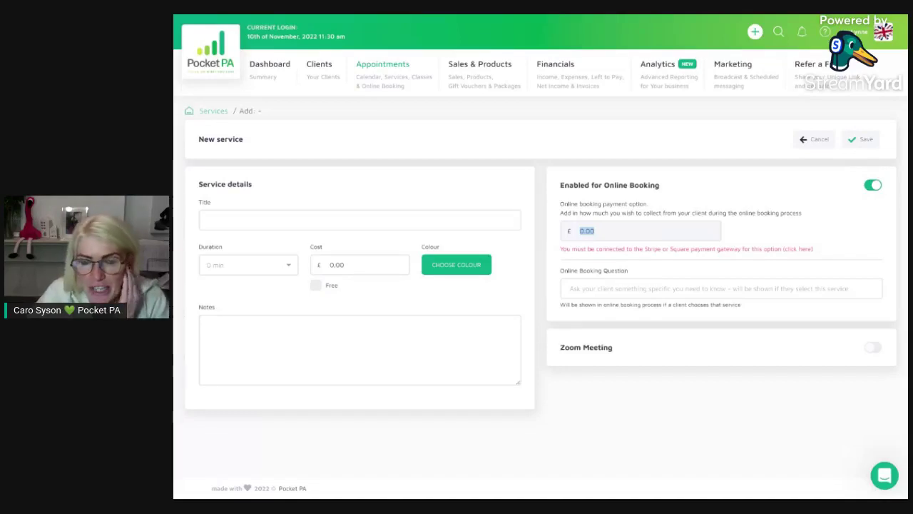
left_click(586, 289)
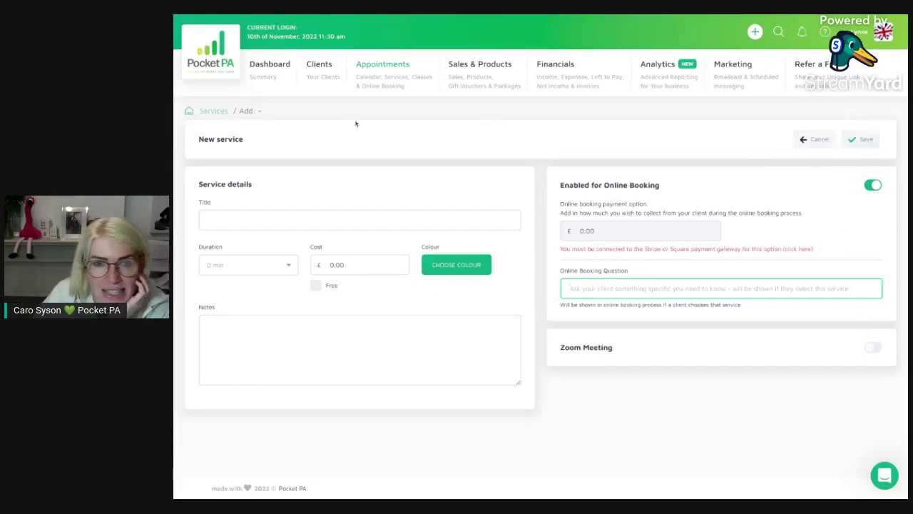
Return to the services gallery without saving and view the appointment and amount figures on several service cards, including Pedicure, Massage and Back Massage.
left_click(213, 111)
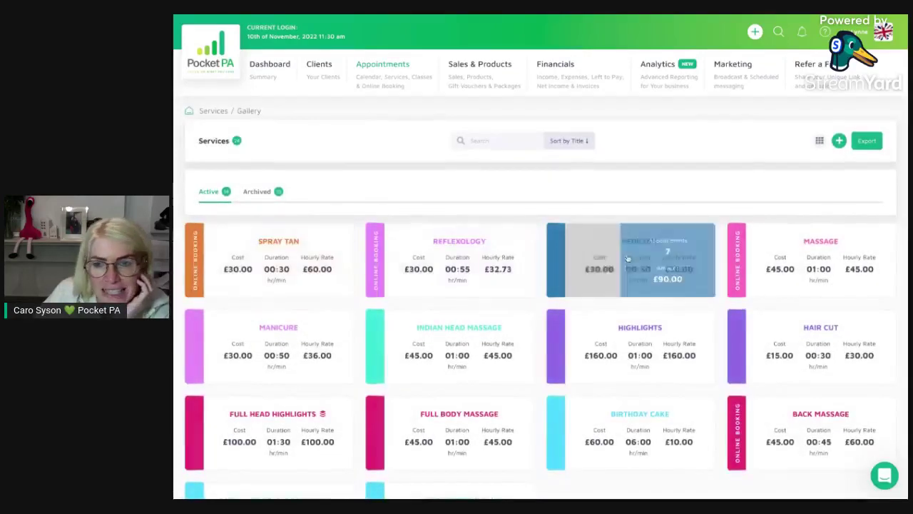
scroll(546, 288, "down", 2)
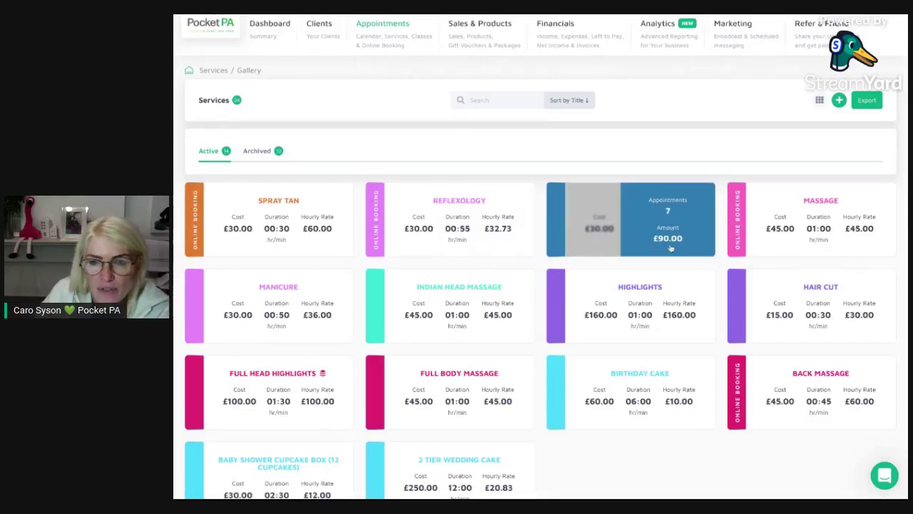
mouse_move(797, 228)
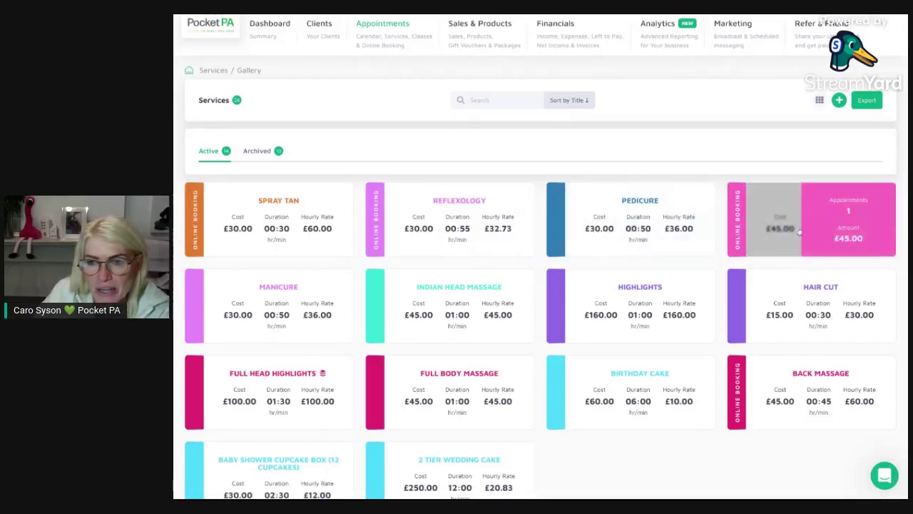
mouse_move(451, 322)
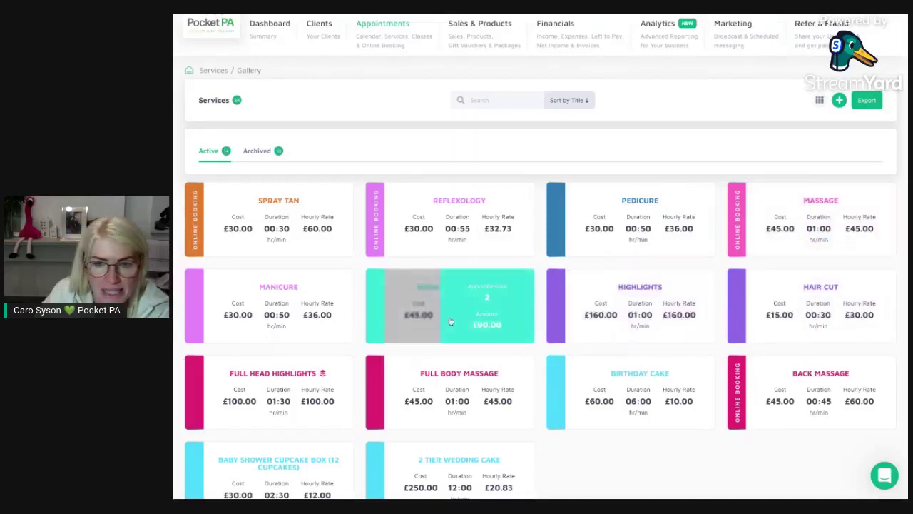
mouse_move(790, 394)
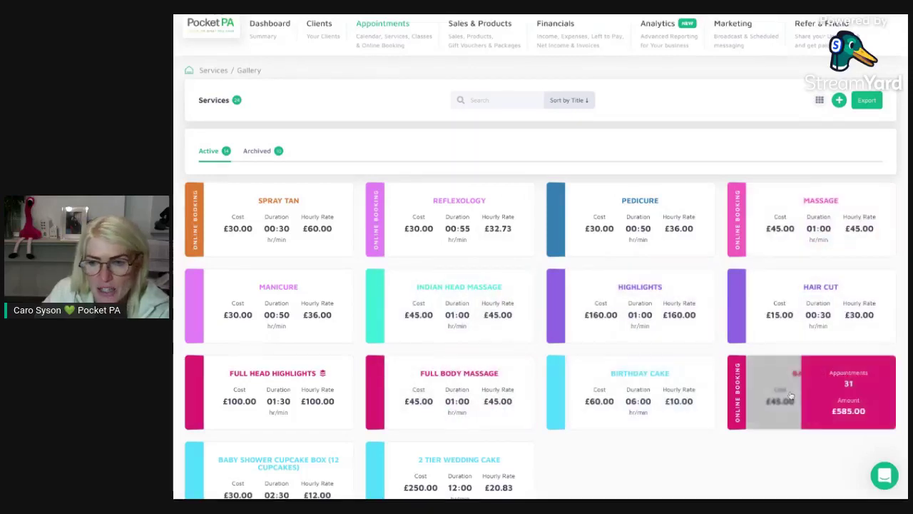
scroll(790, 395, "down", 1)
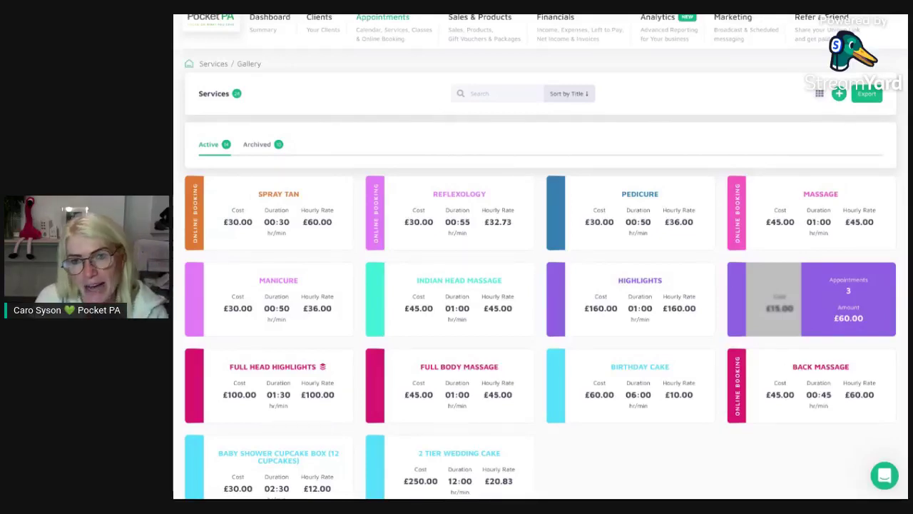
scroll(628, 214, "up", 1)
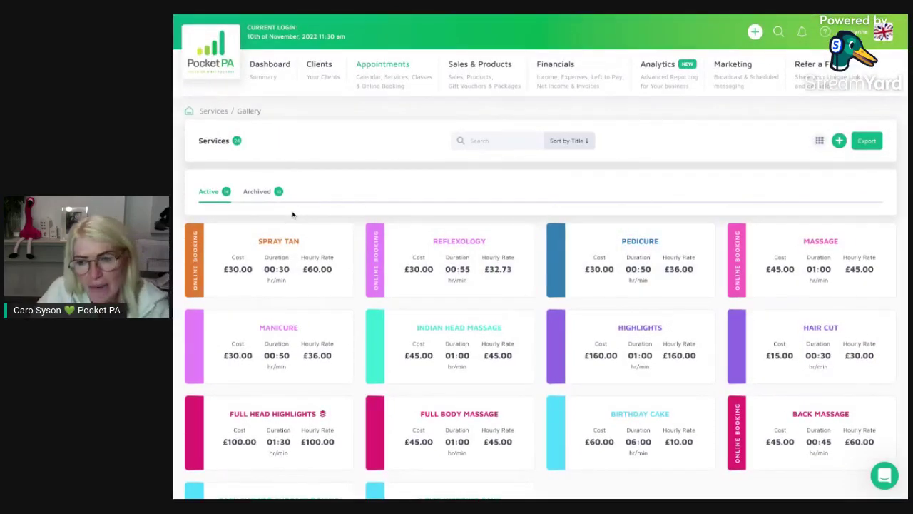
Look over the archived services and return to the active ones.
left_click(258, 194)
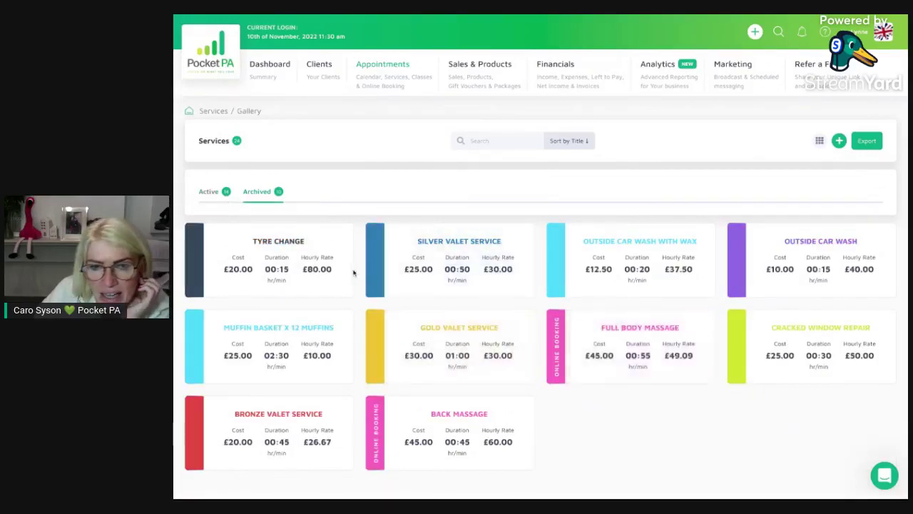
left_click(212, 193)
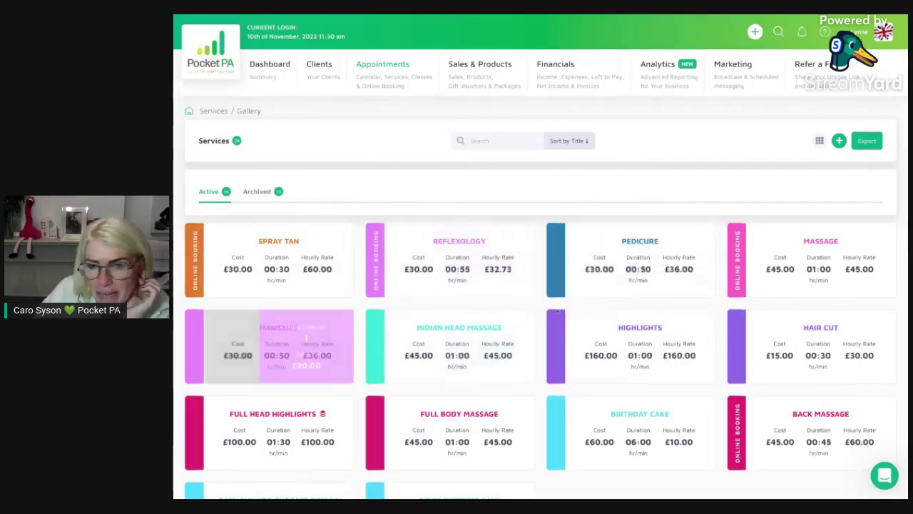
mouse_move(444, 411)
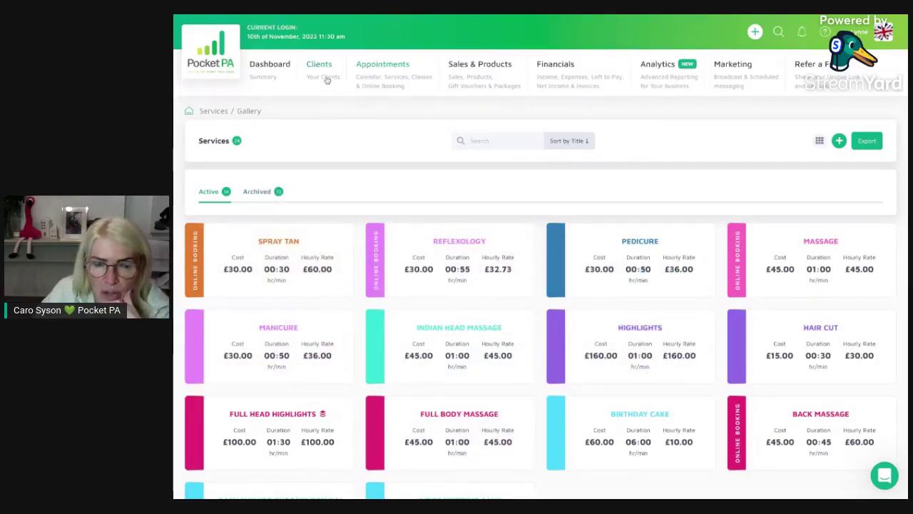
Open the Online Booking set-up, dismiss its introduction and review the location, service and availability requirements.
mouse_move(385, 86)
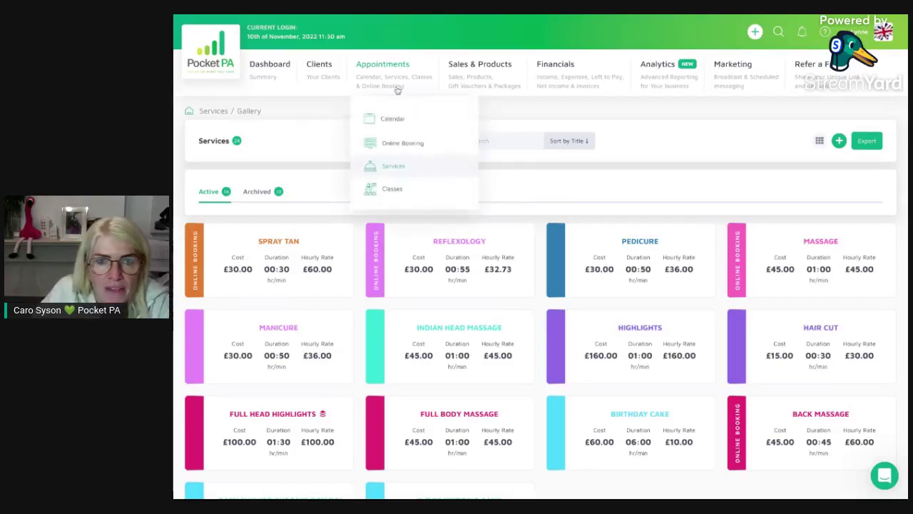
left_click(397, 144)
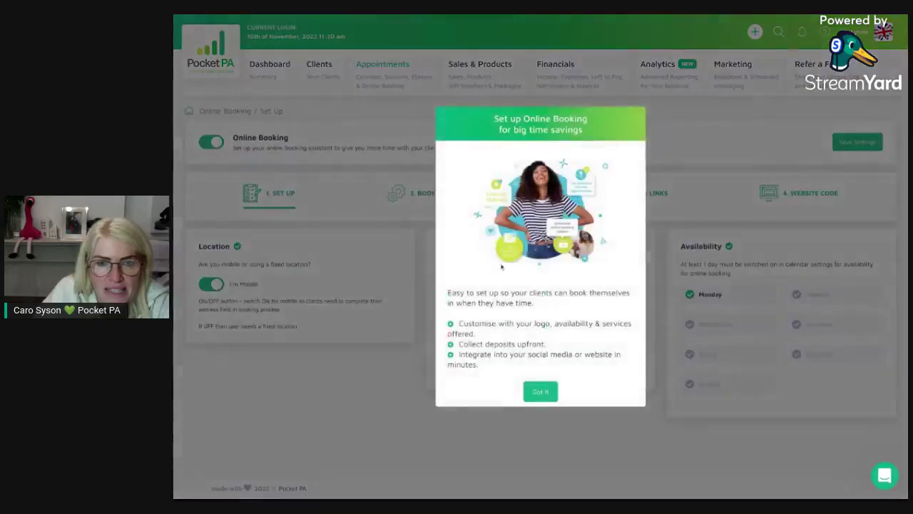
left_click(541, 391)
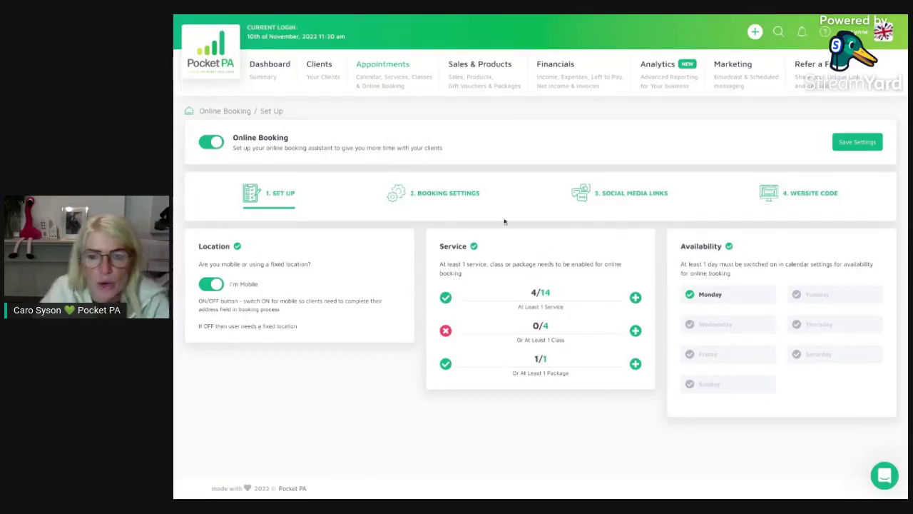
Review the online booking settings for time slots, customisation and cancellation policy, and point out the colour scheme choice.
left_click(441, 197)
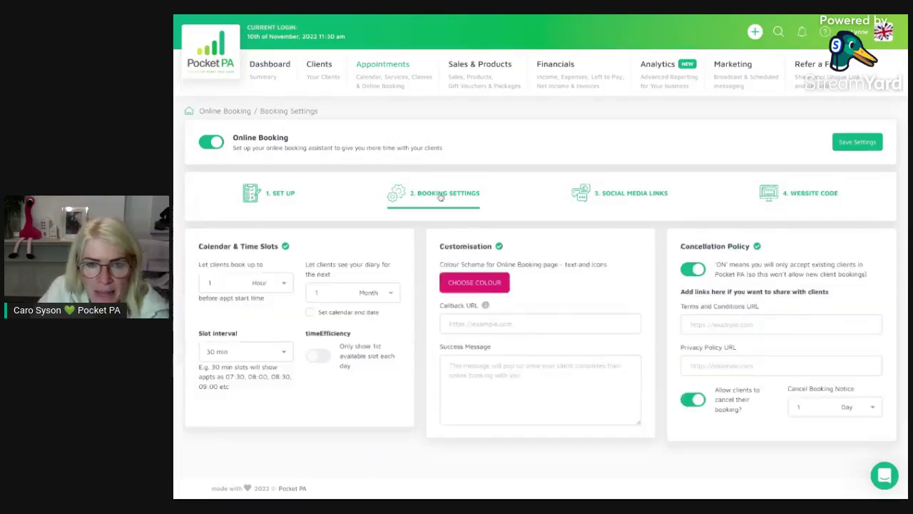
left_click(463, 283)
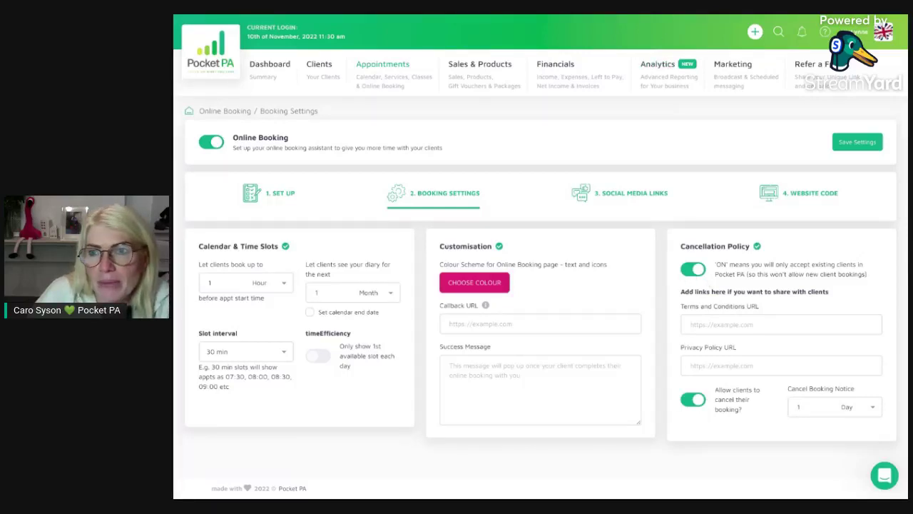
Review the online booking link for social media and the website booking button's embed code, colour choices and button text.
left_click(627, 197)
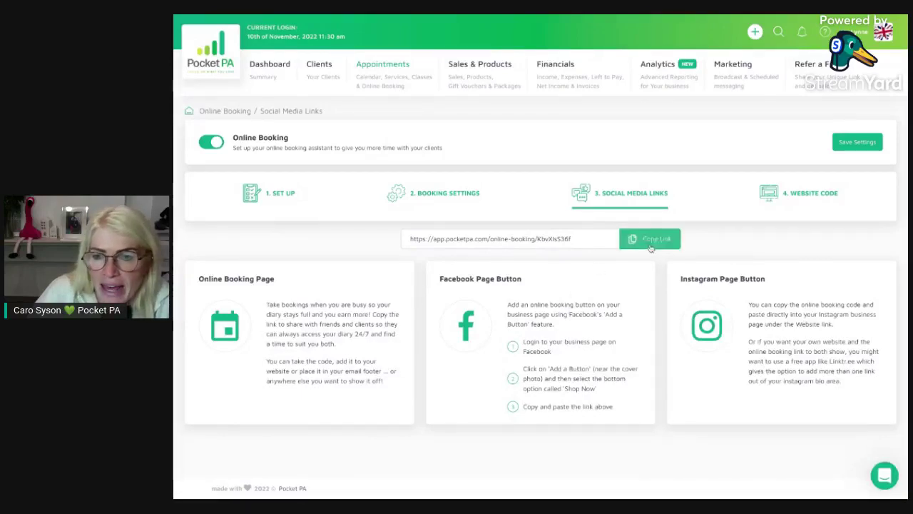
left_click(802, 194)
left_click_drag(568, 266, 859, 278)
left_click(475, 287)
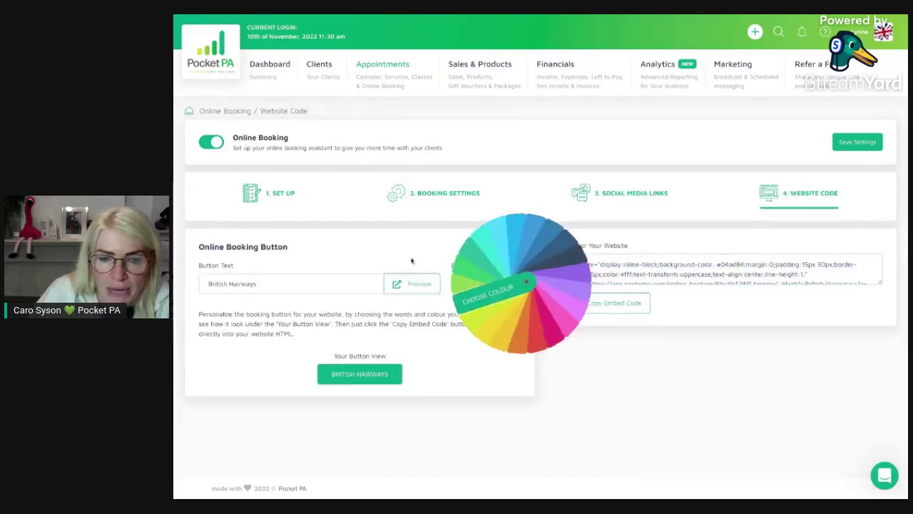
left_click(271, 283)
triple_click(271, 283)
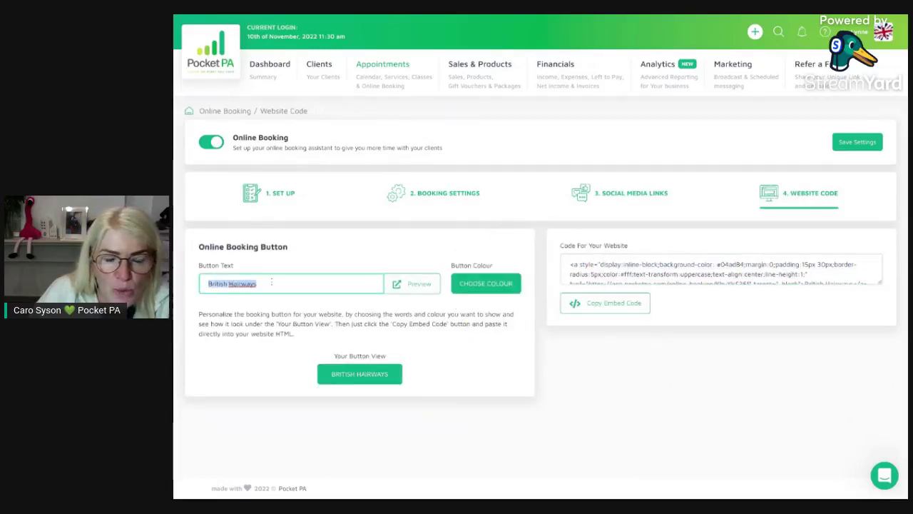
left_click(276, 258)
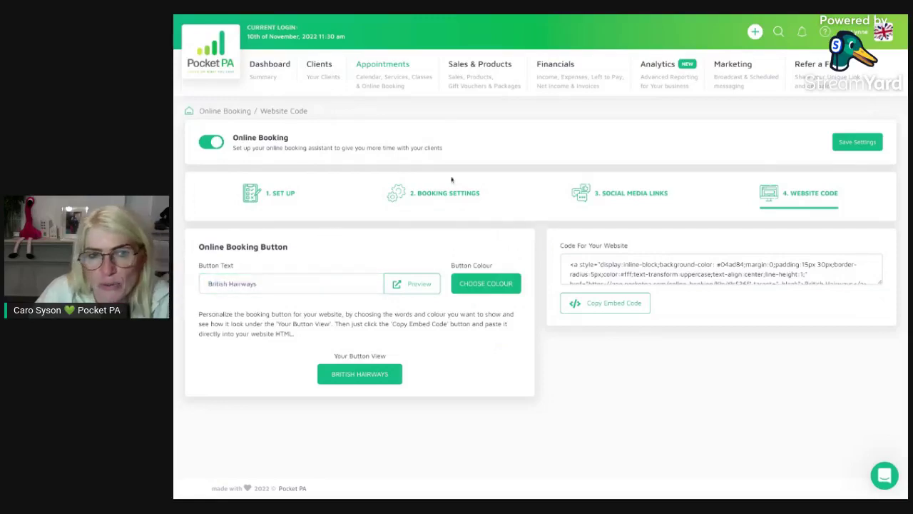
Open the gift vouchers gallery, dismiss its introduction and view the active vouchers.
mouse_move(376, 83)
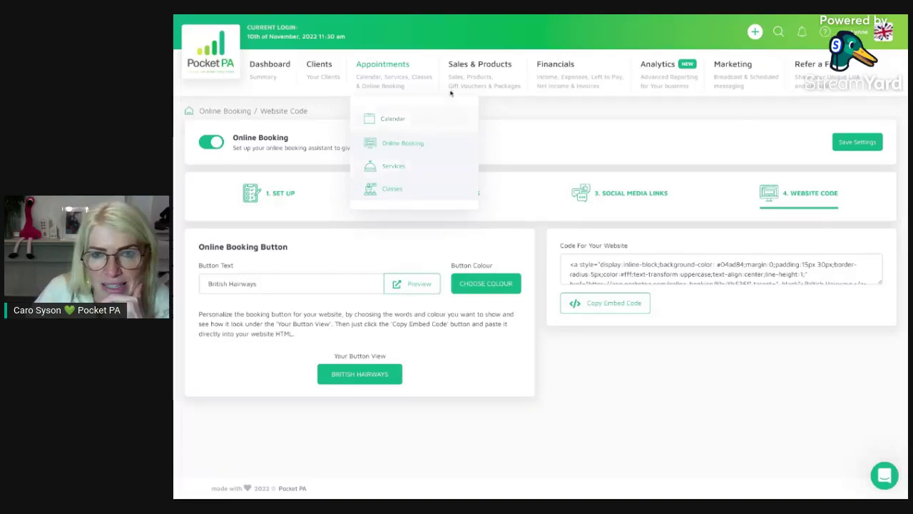
mouse_move(462, 81)
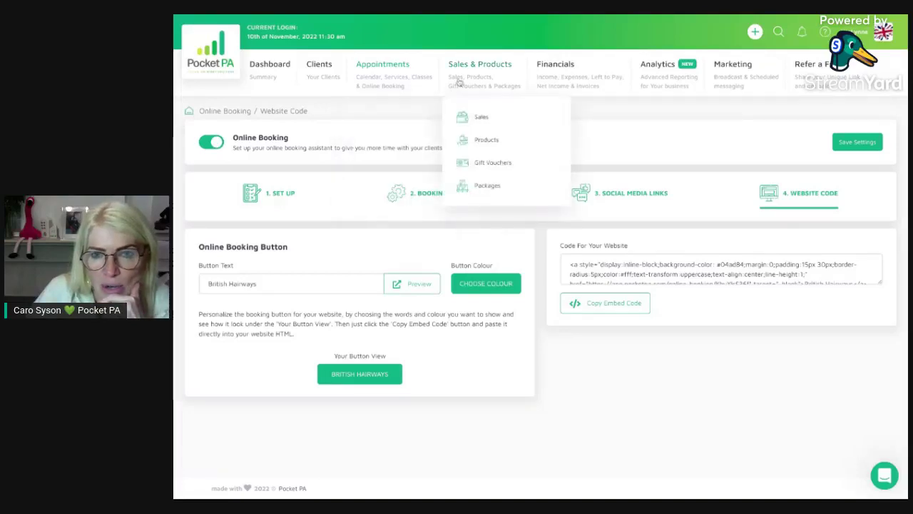
left_click(490, 165)
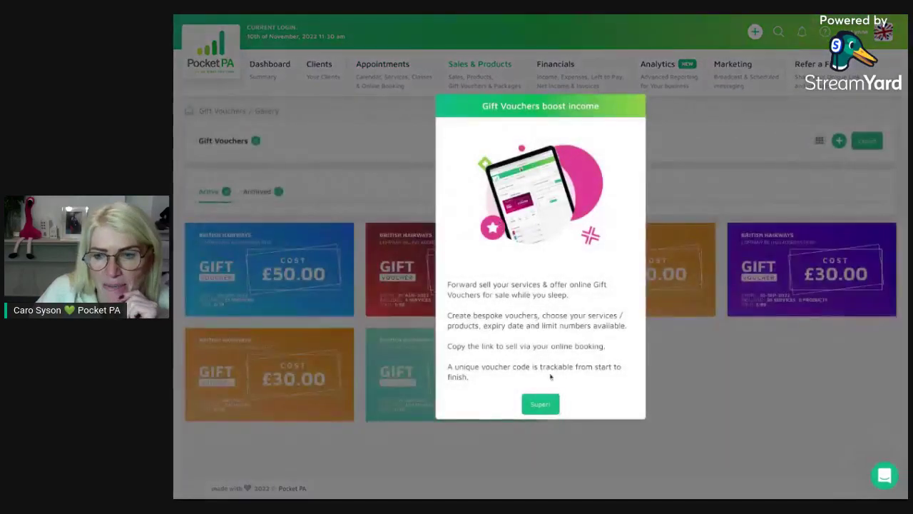
left_click(541, 404)
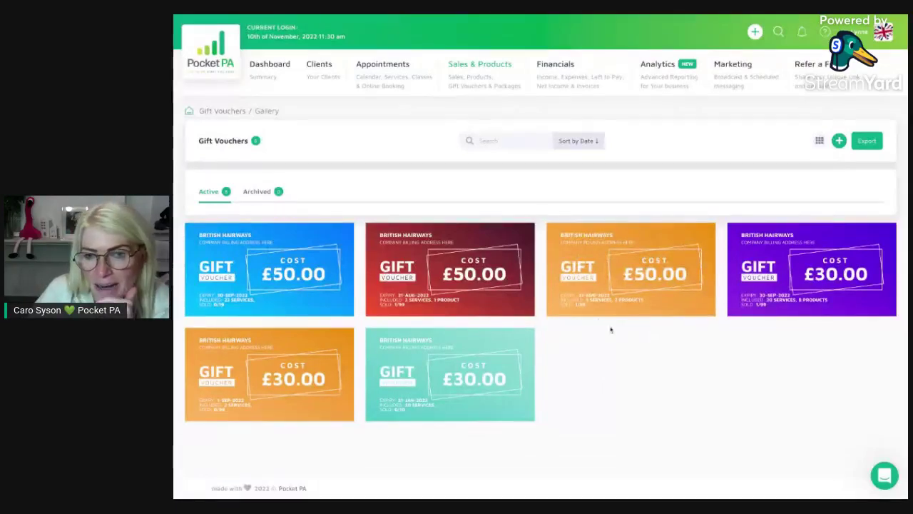
Open the Income report, postpone its introduction and review the month's booked, paid and left-to-pay totals with the payments chart.
mouse_move(571, 86)
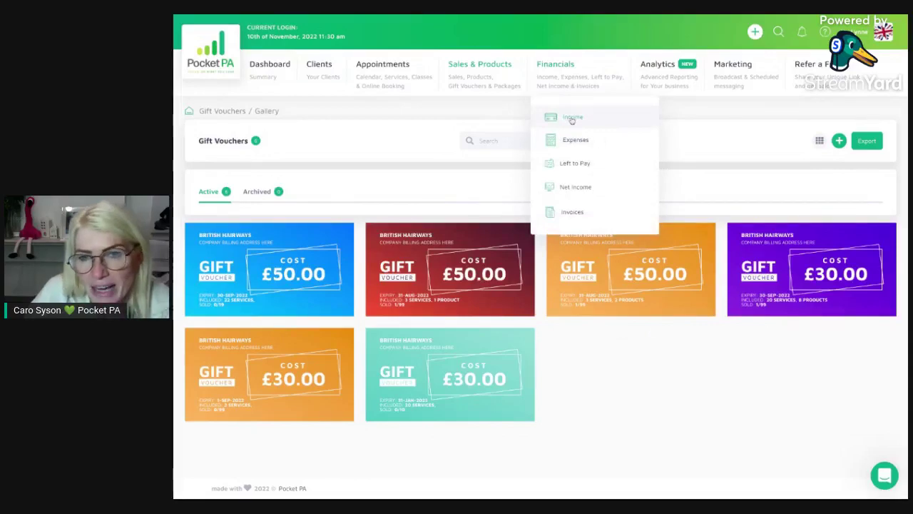
left_click(573, 117)
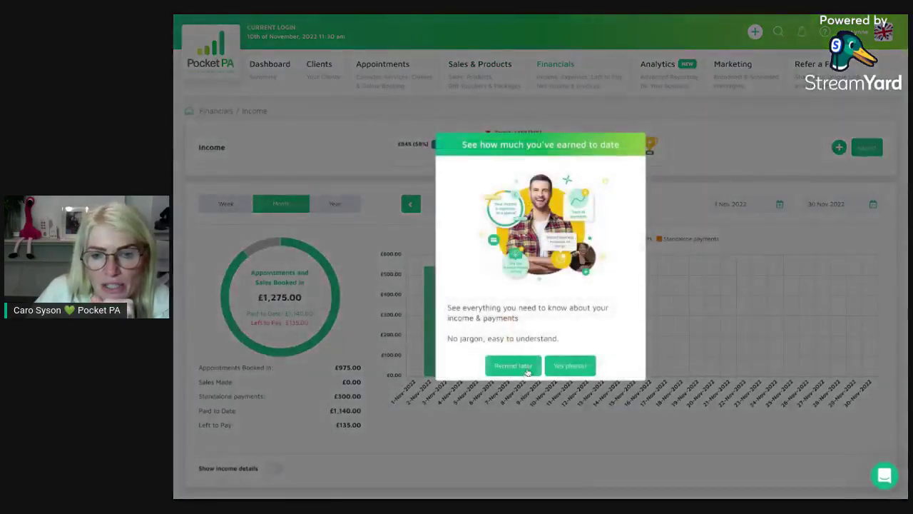
left_click(513, 366)
scroll(442, 426, "down", 1)
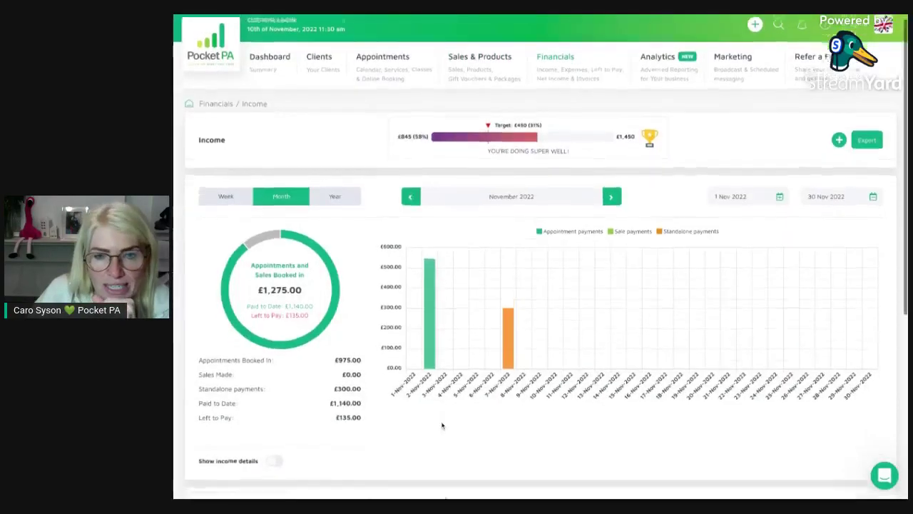
scroll(442, 426, "up", 1)
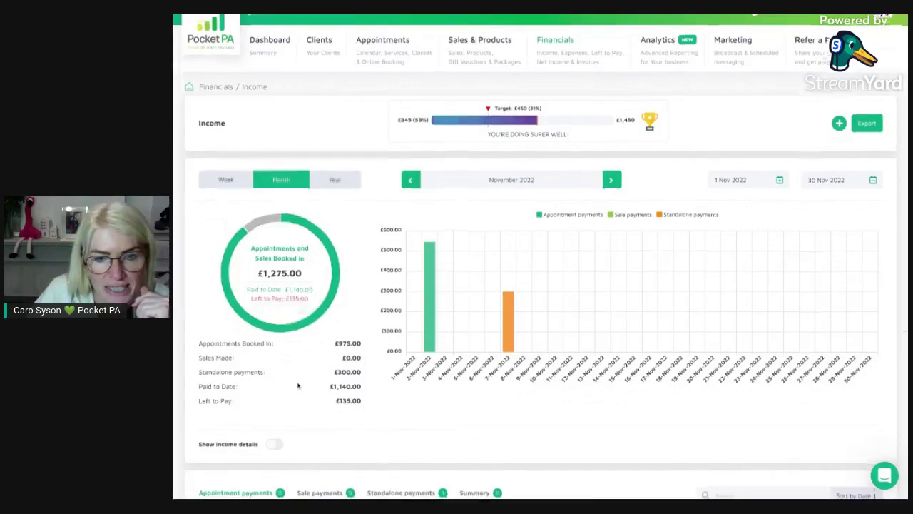
Show the income details, review the payments due, left to pay and cancelled appointment sections, and hide the details again.
scroll(296, 385, "down", 3)
left_click(276, 373)
scroll(710, 314, "down", 4)
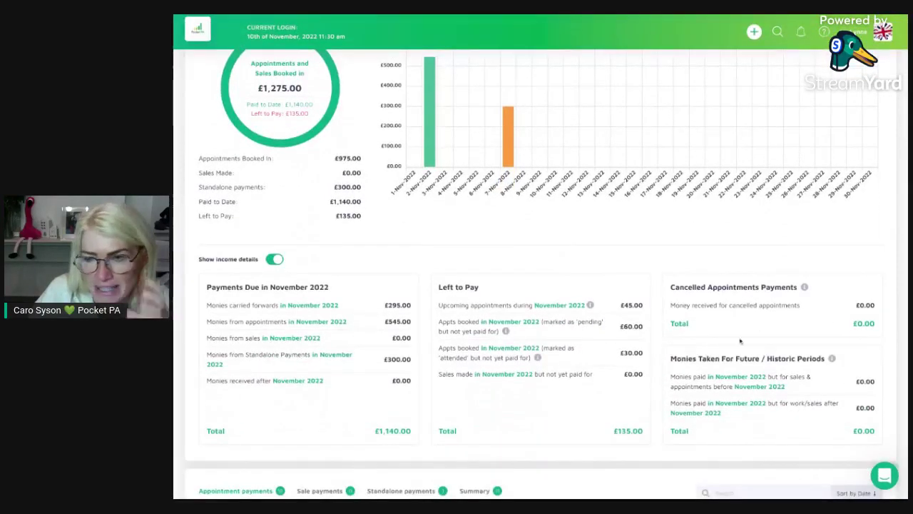
left_click(274, 258)
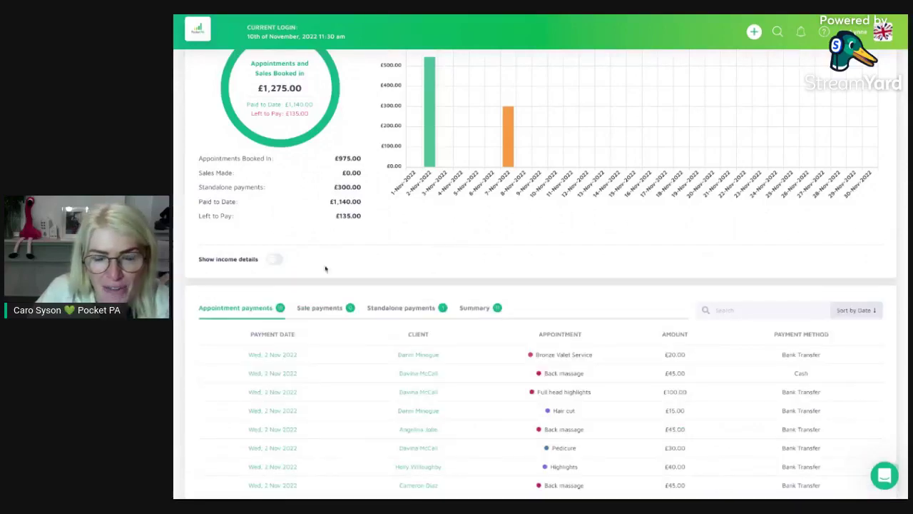
scroll(401, 261, "up", 3)
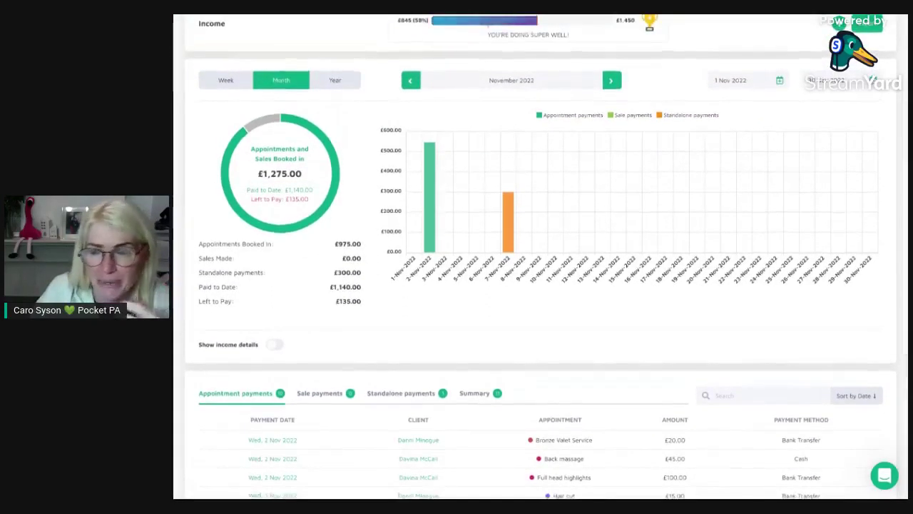
Look at the start date calendar for the income period, close it without choosing another date, and view the appointment payments list.
scroll(232, 116, "up", 1)
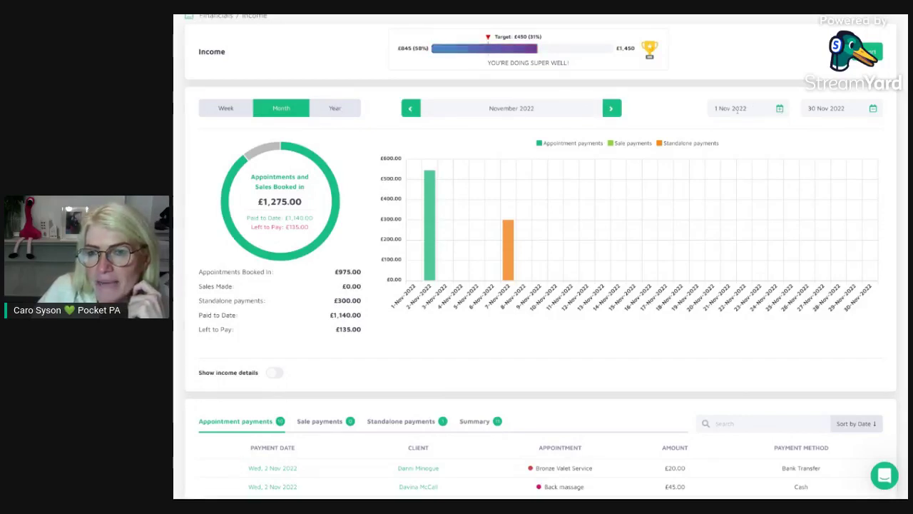
left_click(780, 109)
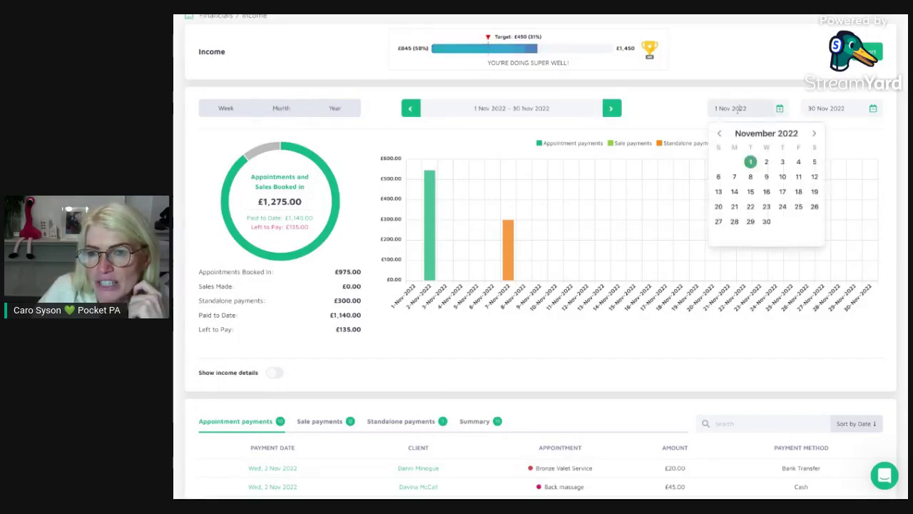
left_click(696, 115)
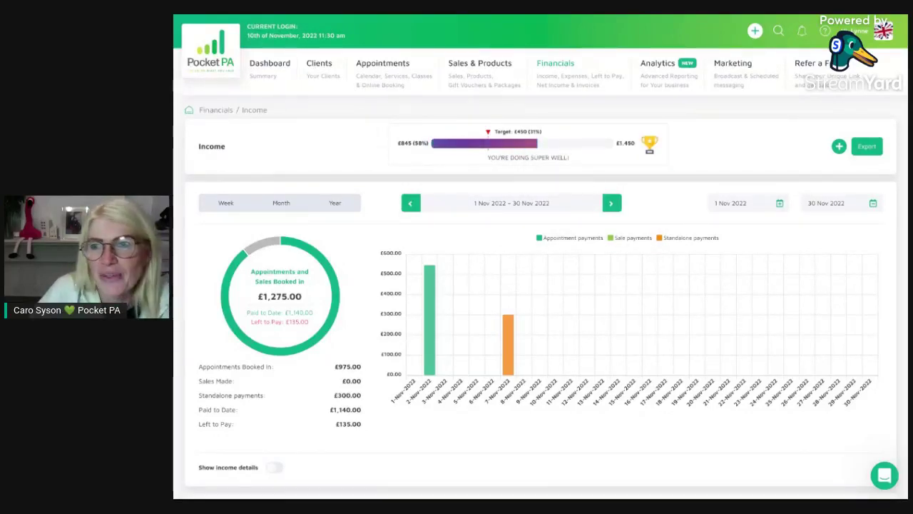
scroll(464, 373, "down", 5)
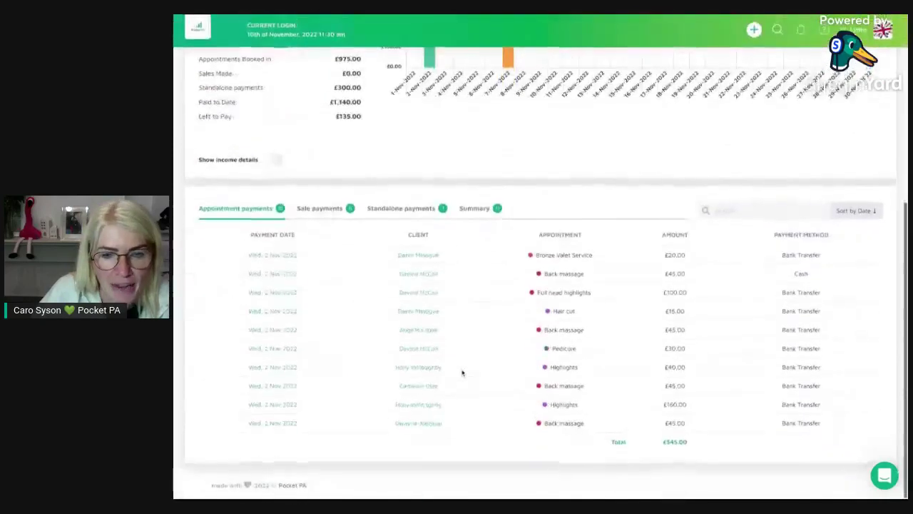